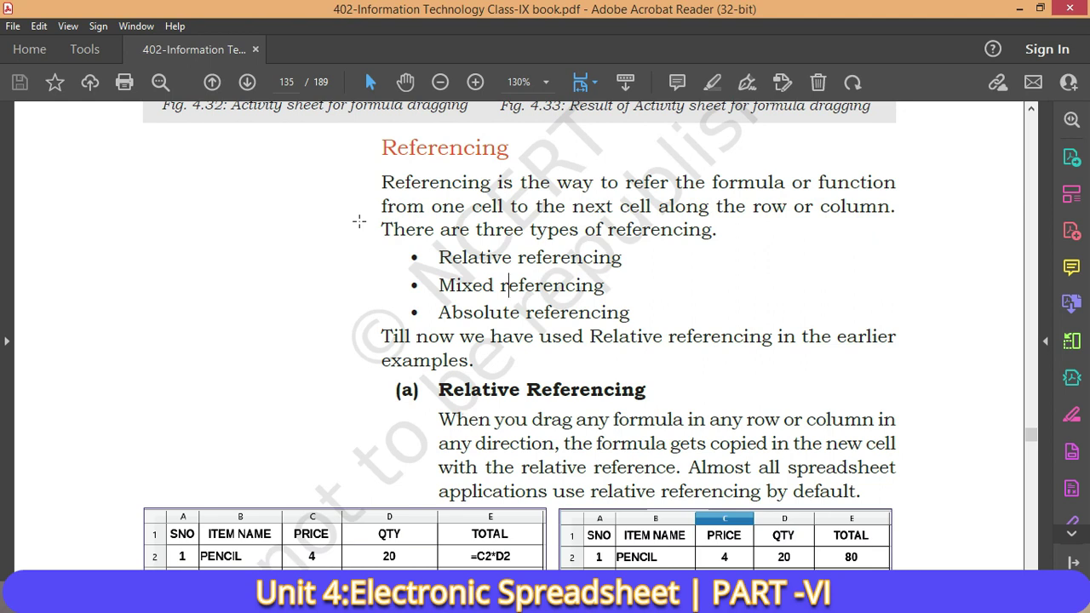
Scroll through the textbook's relative referencing pages 135–136, then switch to Result.ods
{"action": "scroll", "coordinate": [341, 247], "scroll_direction": "down", "scroll_amount": 2}
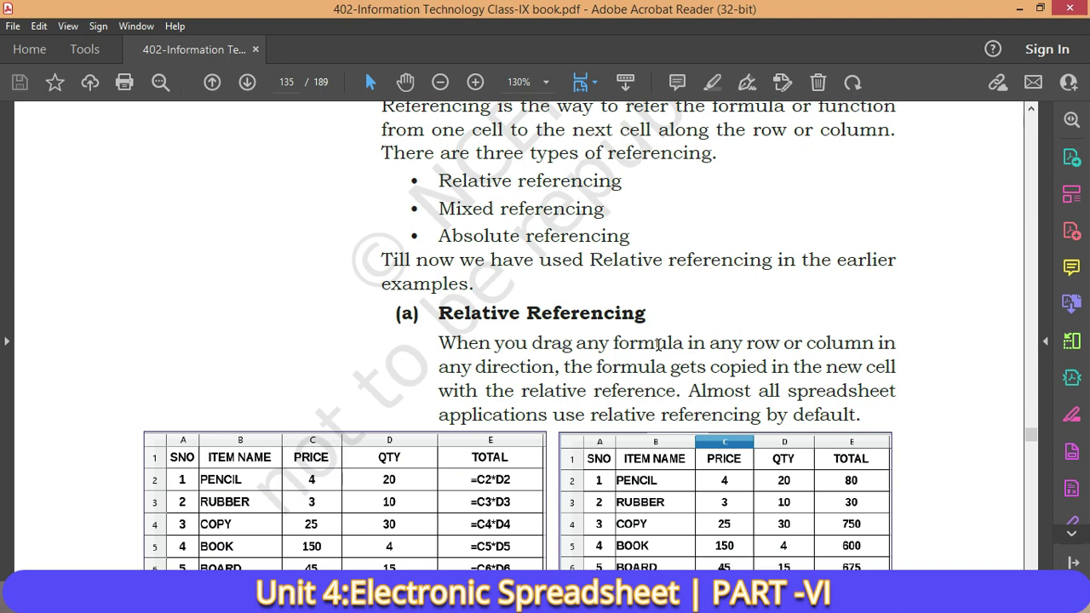
{"action": "scroll", "coordinate": [556, 365], "scroll_direction": "down", "scroll_amount": 3}
{"action": "scroll", "coordinate": [556, 364], "scroll_direction": "down", "scroll_amount": 2}
{"action": "scroll", "coordinate": [553, 371], "scroll_direction": "down", "scroll_amount": 3}
{"action": "scroll", "coordinate": [553, 372], "scroll_direction": "down", "scroll_amount": 2}
{"action": "scroll", "coordinate": [553, 380], "scroll_direction": "down", "scroll_amount": 2}
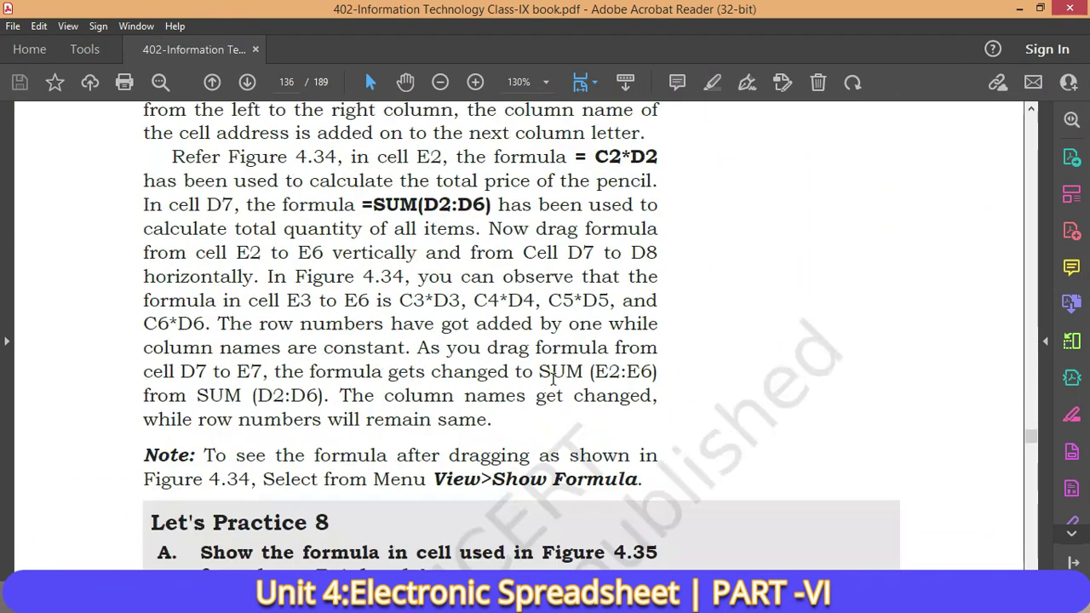
{"action": "scroll", "coordinate": [553, 379], "scroll_direction": "down", "scroll_amount": 1}
{"action": "scroll", "coordinate": [552, 380], "scroll_direction": "down", "scroll_amount": 2}
{"action": "scroll", "coordinate": [365, 413], "scroll_direction": "down", "scroll_amount": 1}
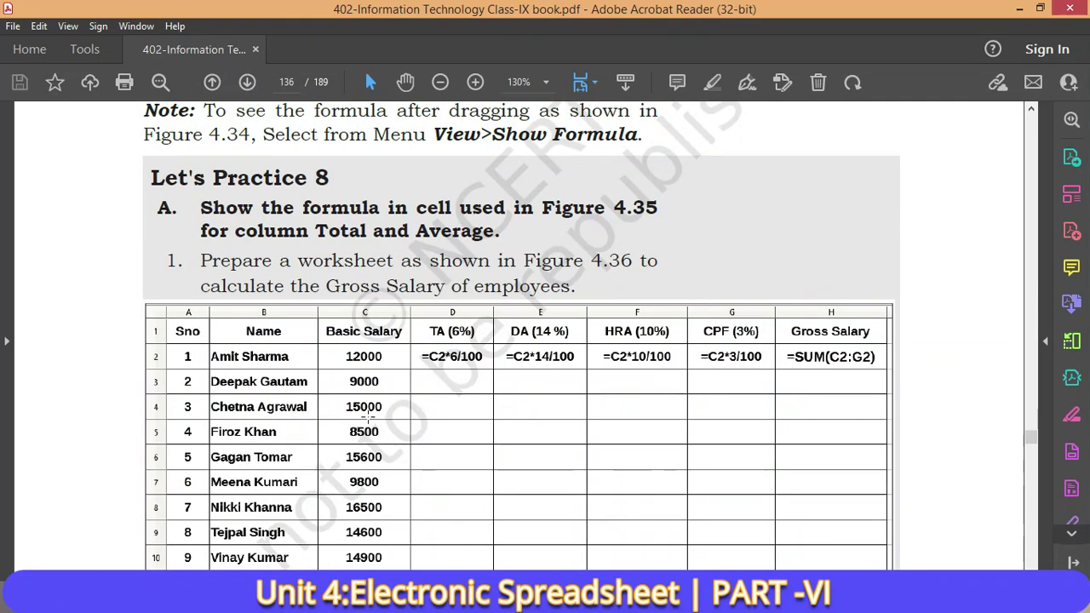
{"action": "scroll", "coordinate": [366, 412], "scroll_direction": "up", "scroll_amount": 4}
{"action": "scroll", "coordinate": [384, 360], "scroll_direction": "up", "scroll_amount": 4}
{"action": "scroll", "coordinate": [384, 360], "scroll_direction": "up", "scroll_amount": 2}
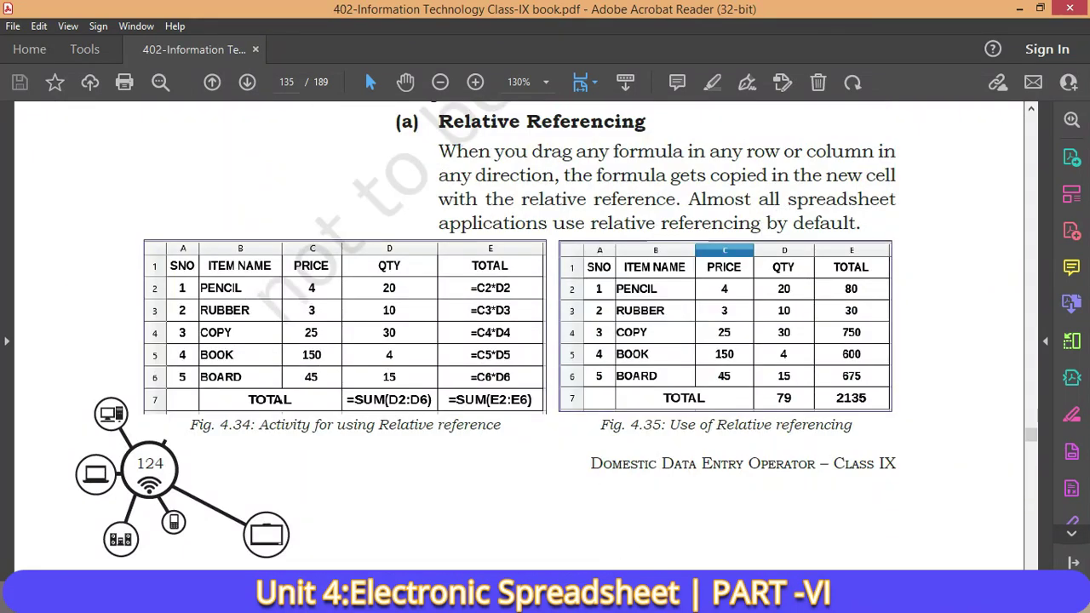
{"action": "key", "text": "alt+Tab"}
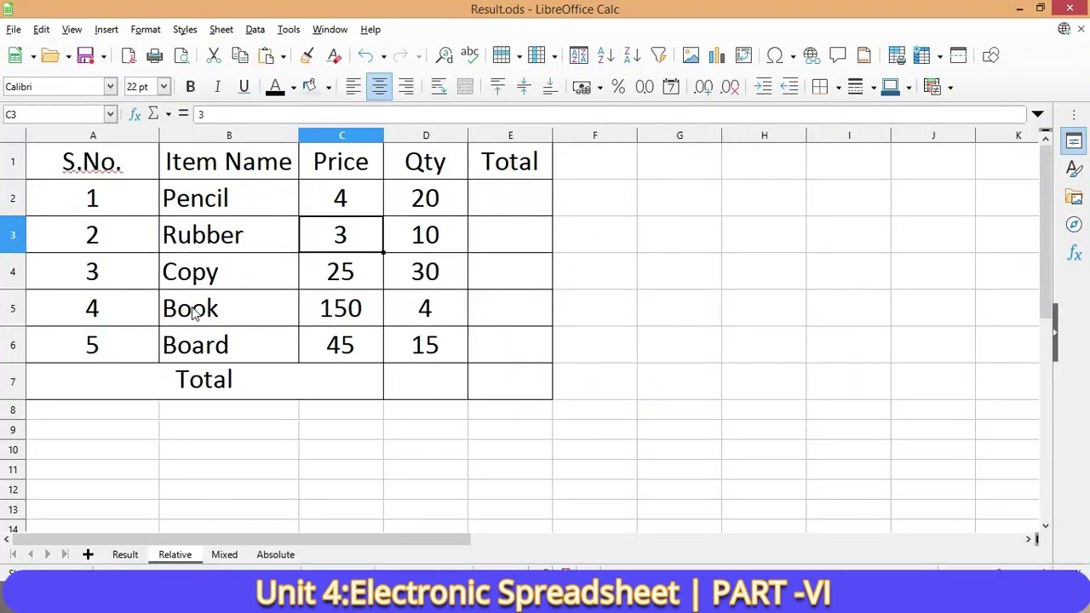
Enter =C2*D2 in E2 so the Pencil total shows 80
{"action": "left_click", "coordinate": [499, 204]}
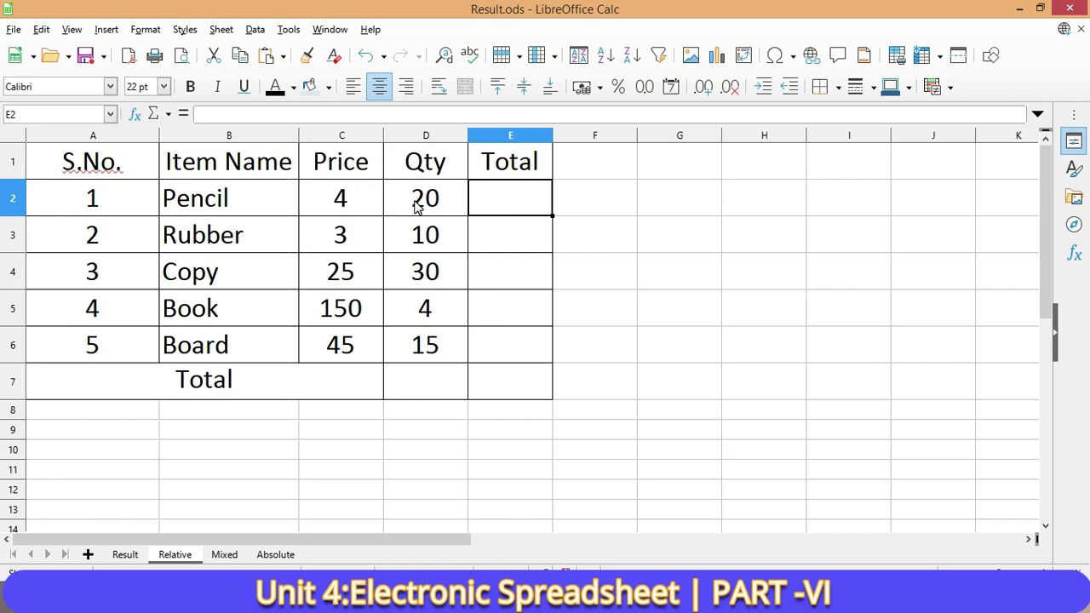
{"action": "type", "text": "="}
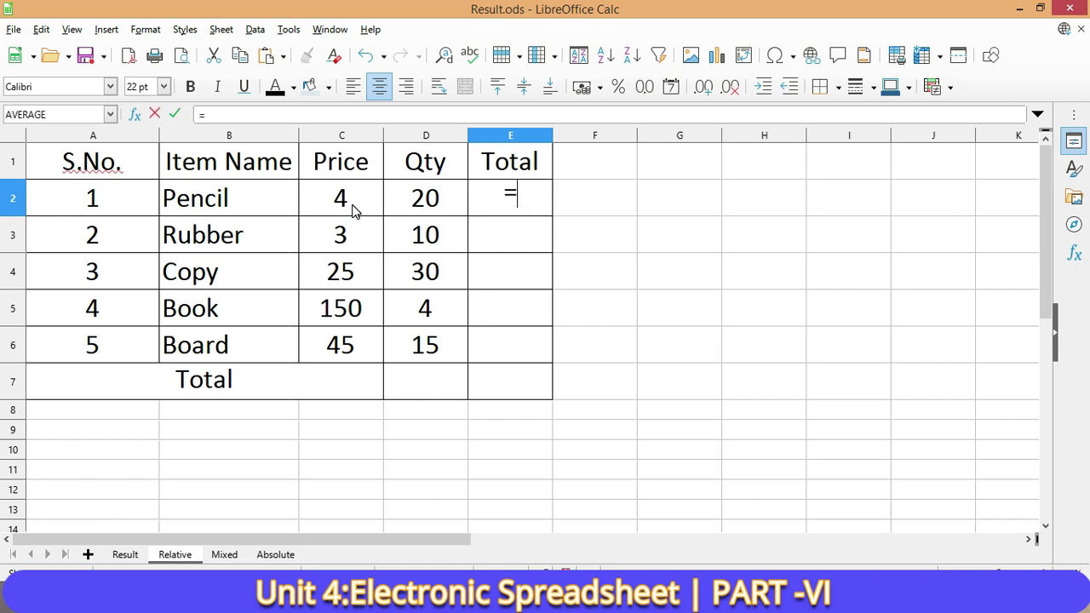
{"action": "left_click", "coordinate": [353, 209]}
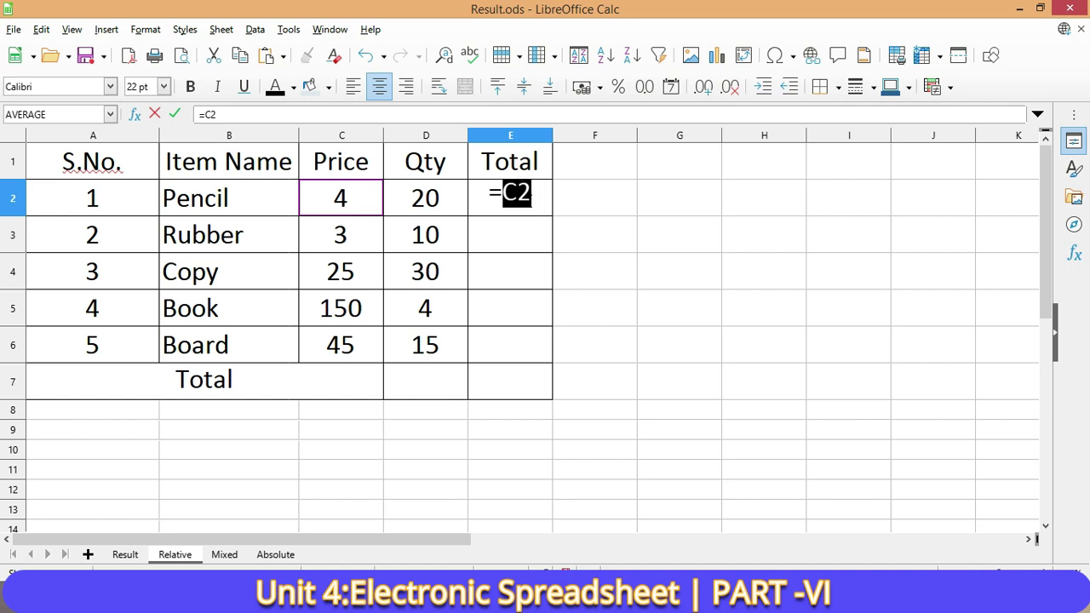
{"action": "type", "text": "*"}
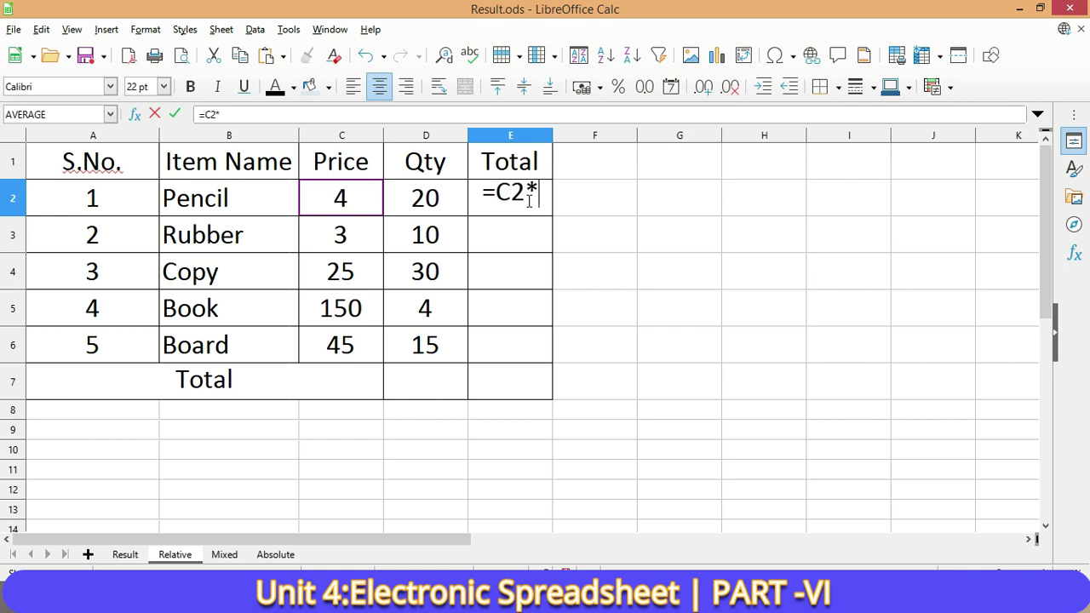
{"action": "left_click", "coordinate": [432, 210]}
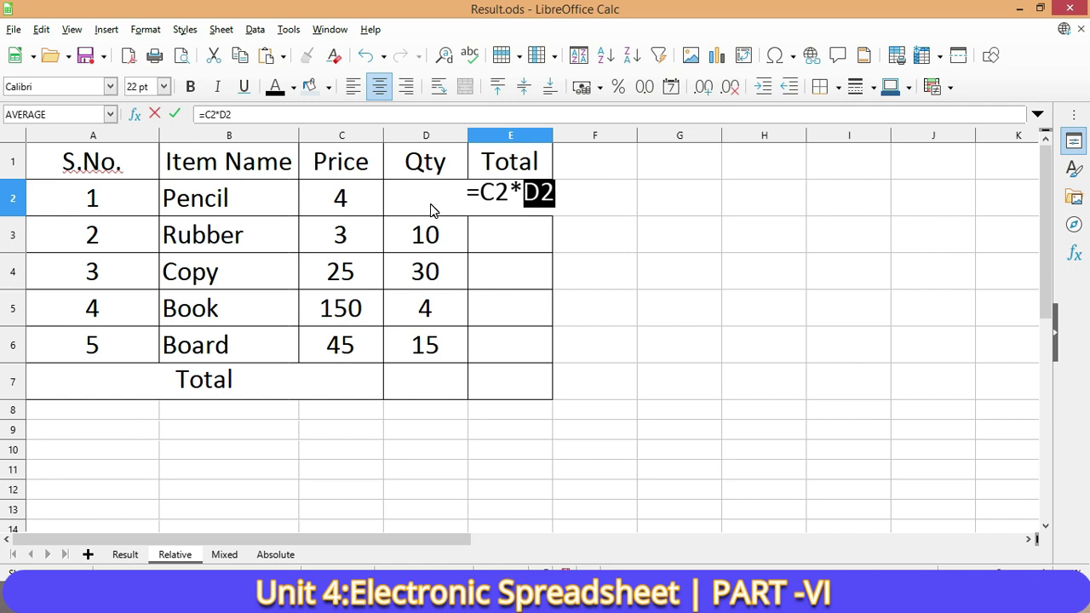
{"action": "key", "text": "Return"}
{"action": "key", "text": "Up"}
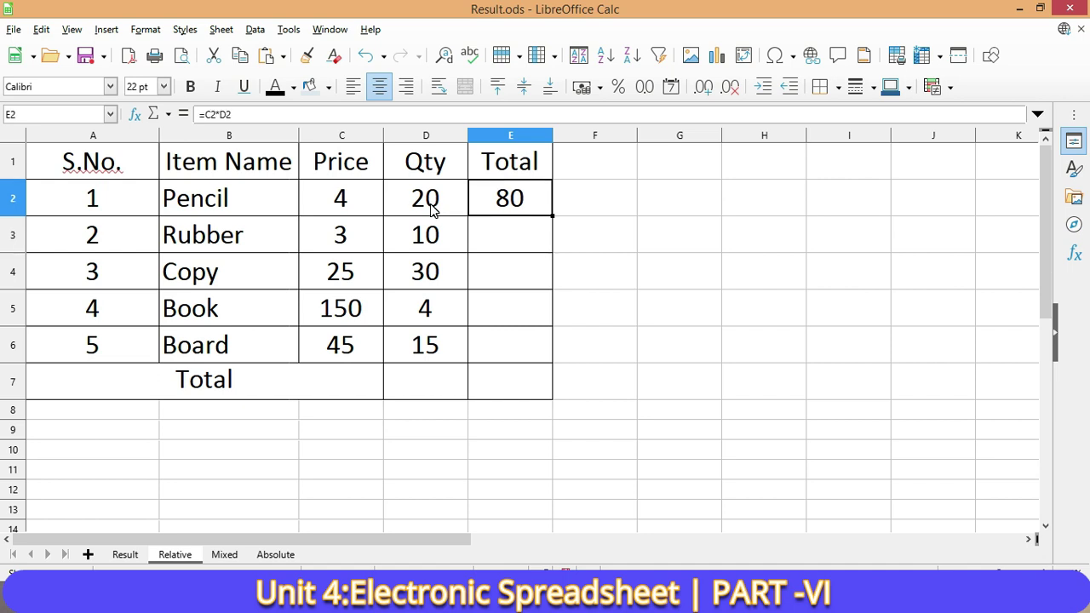
{"action": "key", "text": "Down"}
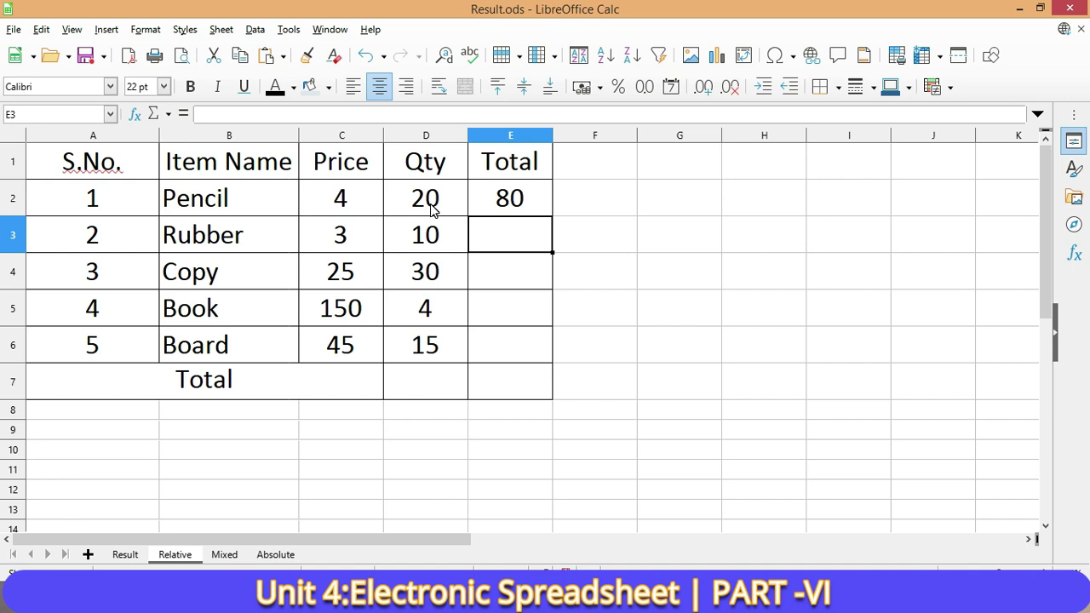
Point out how E2 multiplies Pencil's price C2 by quantity D2, alongside Rubber's C3 and D3
{"action": "left_click", "coordinate": [503, 204]}
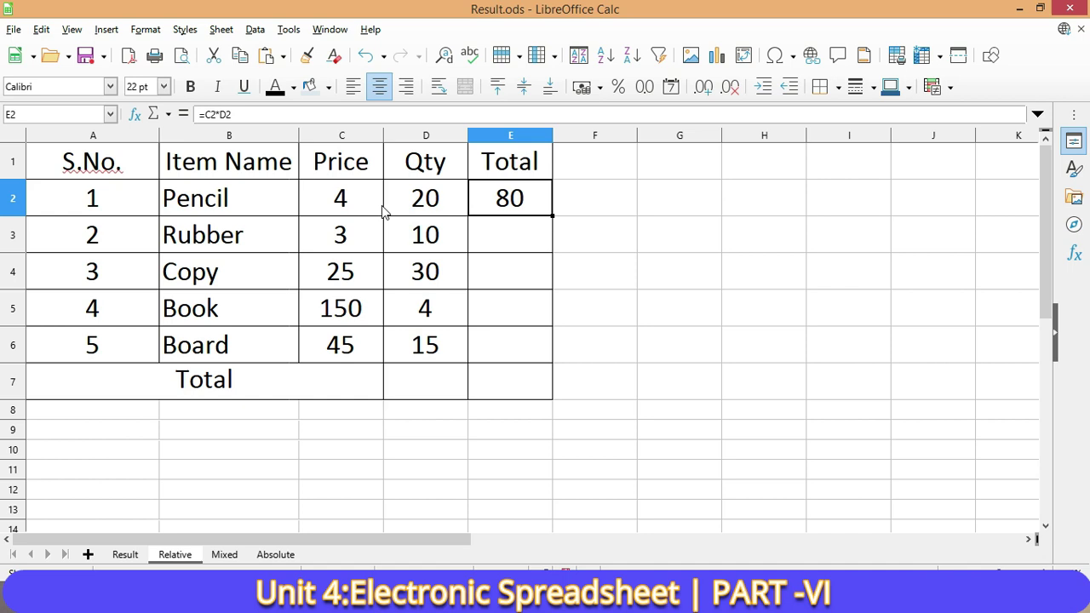
{"action": "left_click", "coordinate": [342, 202]}
{"action": "left_click", "coordinate": [416, 206]}
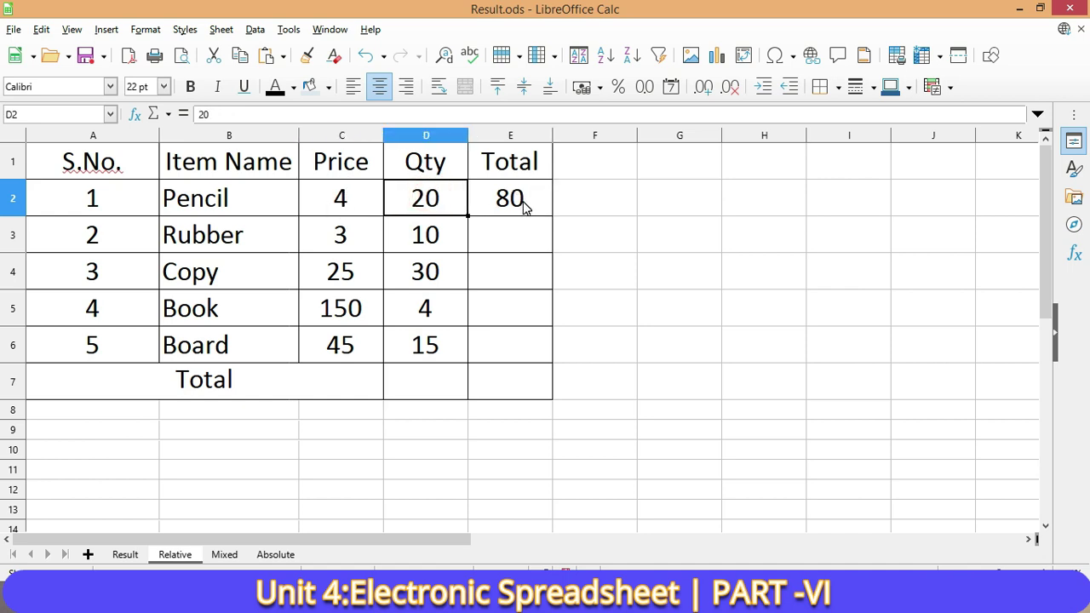
{"action": "left_click", "coordinate": [350, 236]}
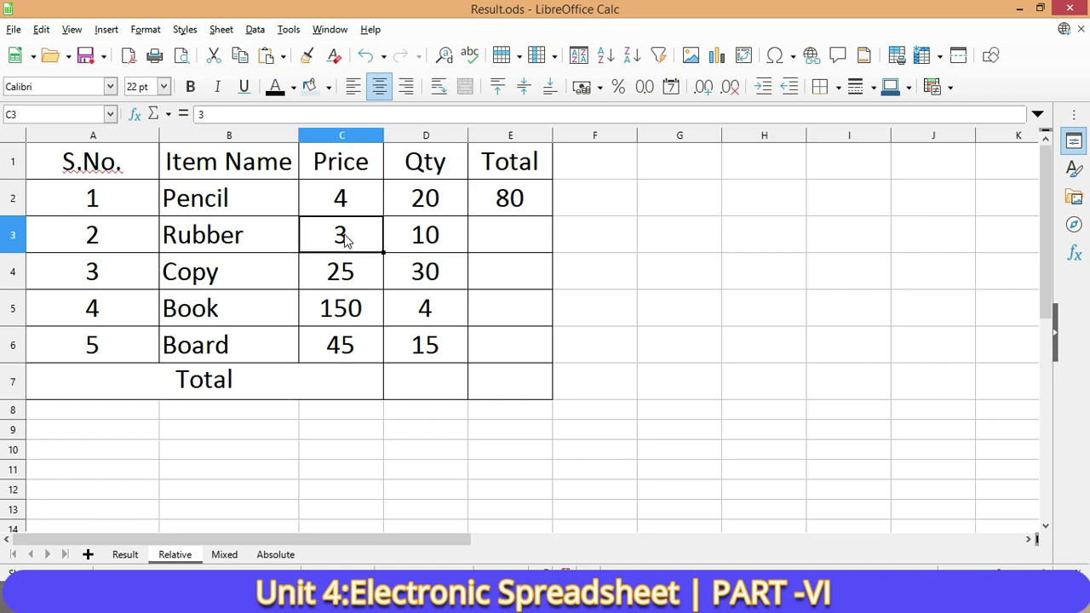
{"action": "left_click", "coordinate": [423, 235]}
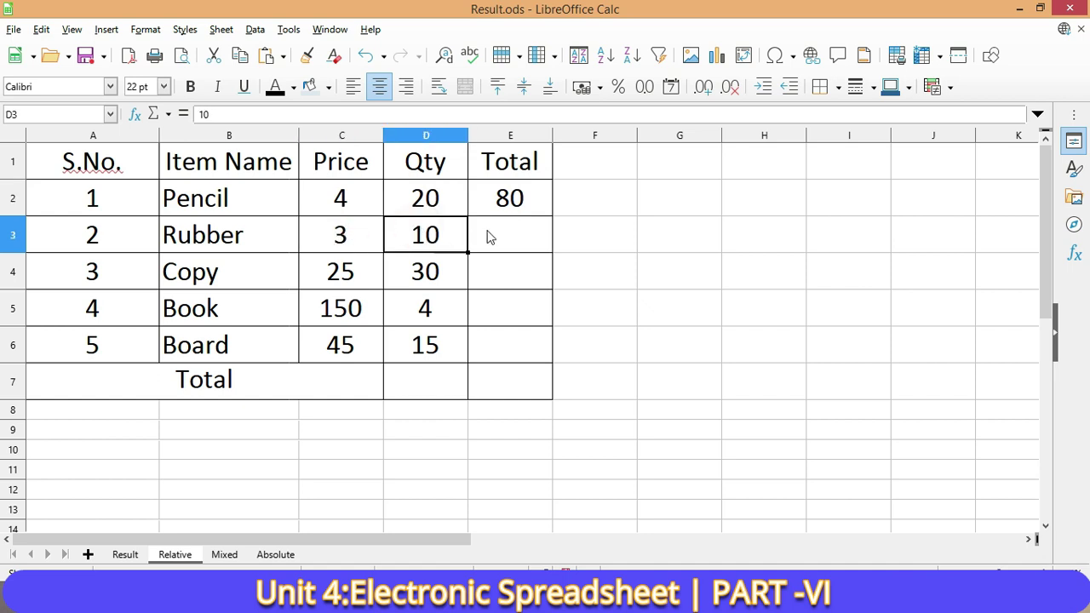
Copy E2's formula into E3 and compare the two formulas
{"action": "left_click", "coordinate": [512, 201]}
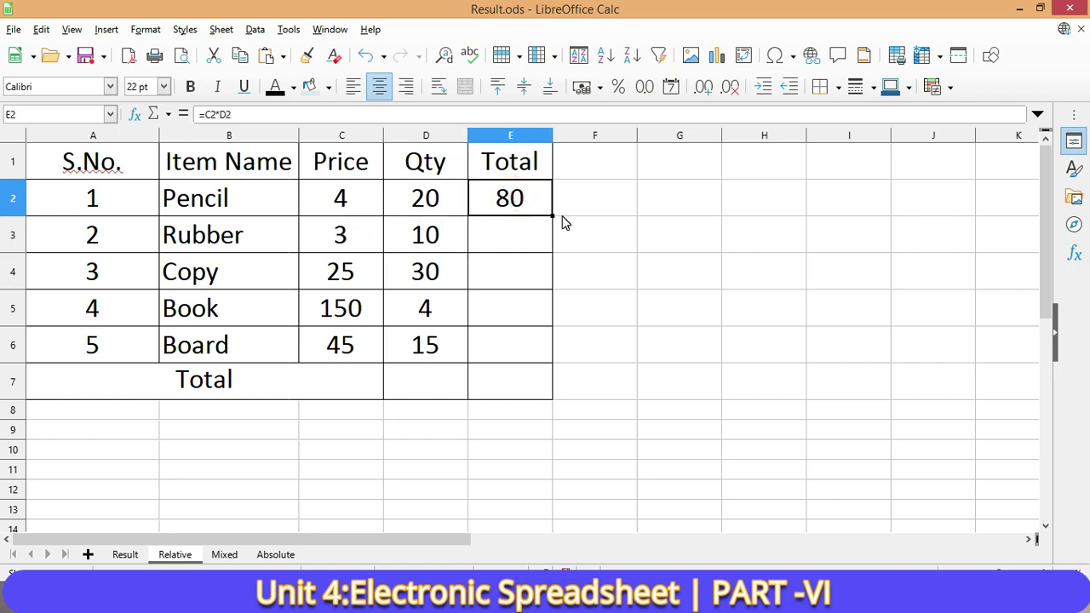
{"action": "left_click_drag", "start_coordinate": [552, 216], "coordinate": [553, 254]}
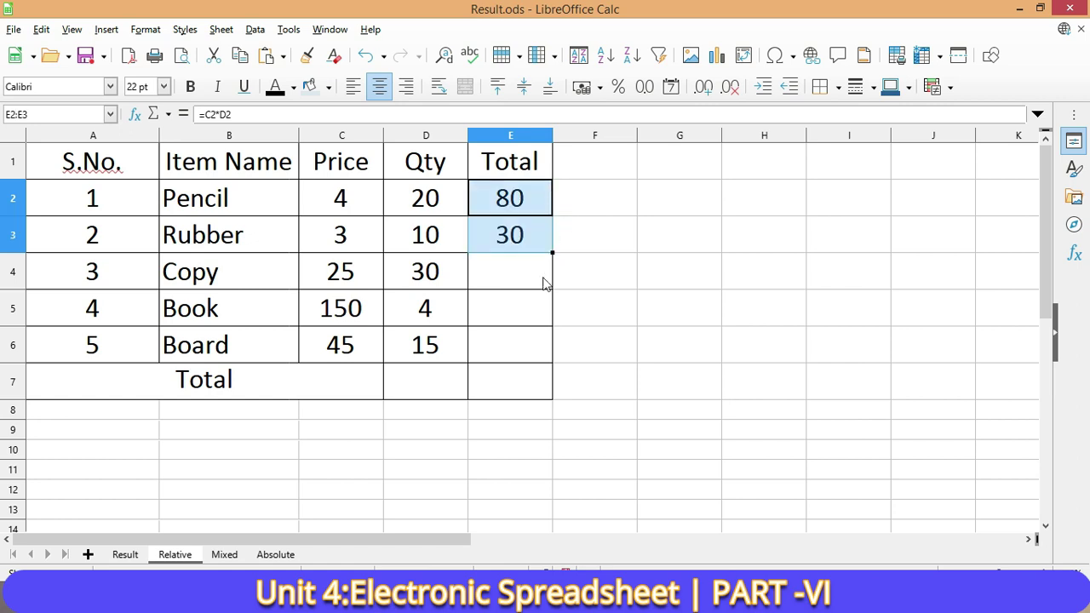
{"action": "left_click", "coordinate": [517, 247]}
{"action": "left_click", "coordinate": [528, 199]}
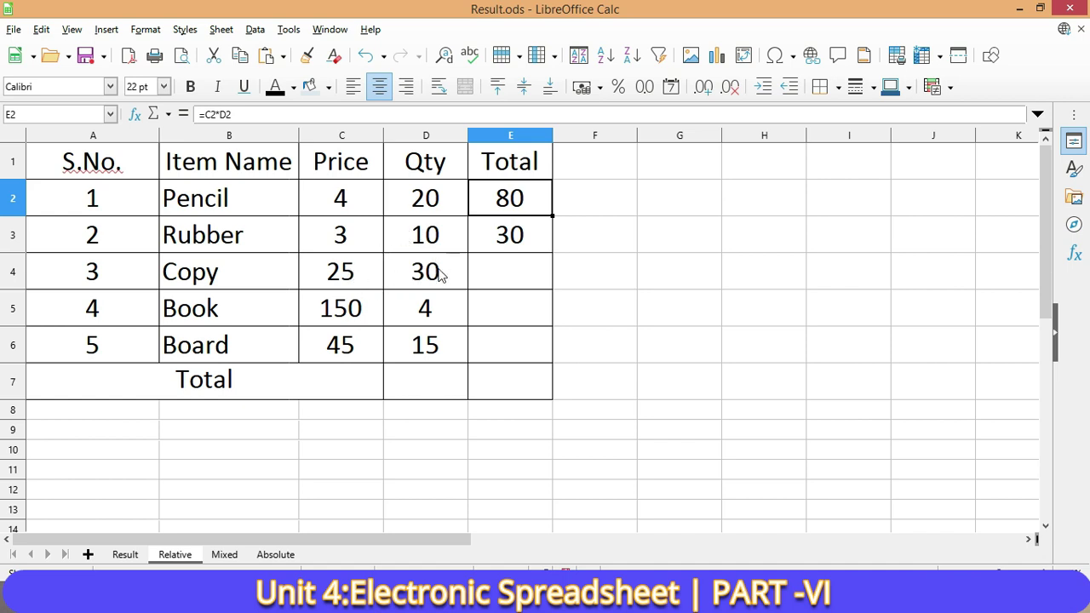
Extend the formula down through E6, giving totals 750, 600 and 675
{"action": "left_click", "coordinate": [520, 240]}
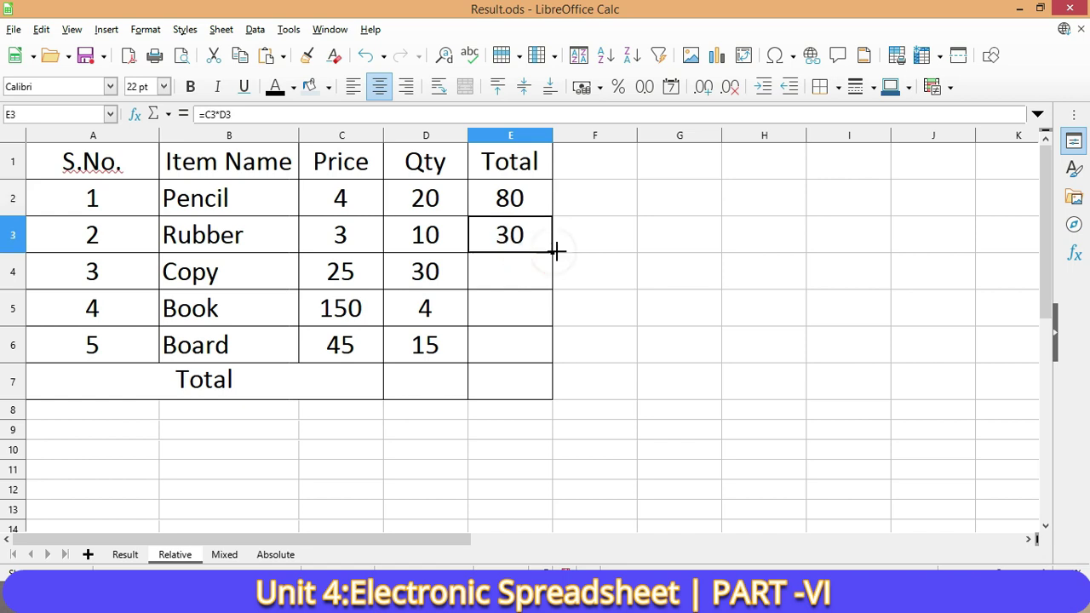
{"action": "left_click_drag", "start_coordinate": [554, 250], "coordinate": [551, 294]}
{"action": "left_click", "coordinate": [526, 277]}
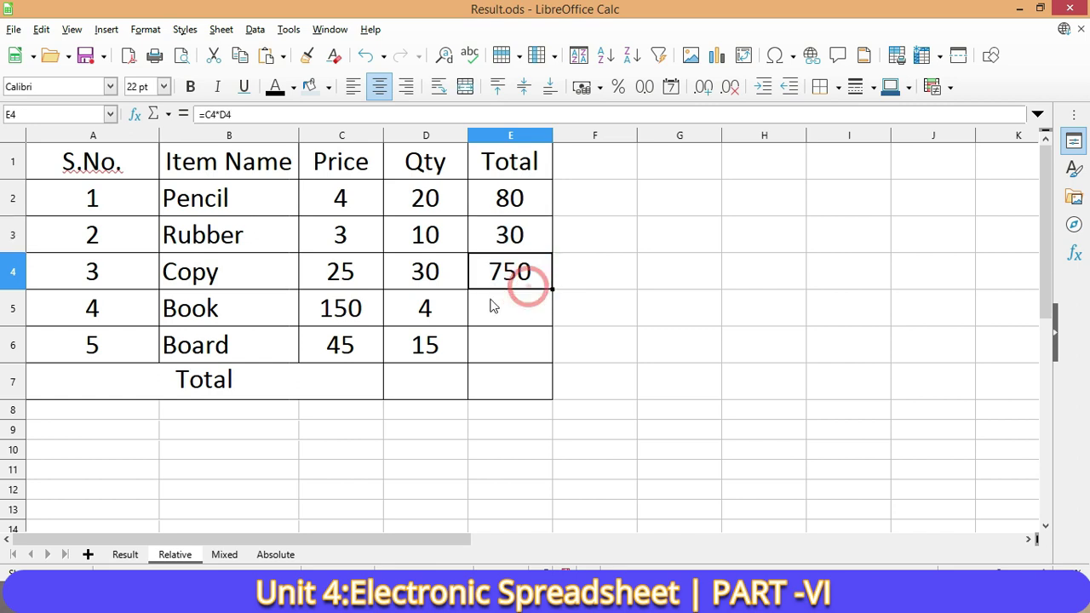
{"action": "mouse_move", "coordinate": [552, 290]}
{"action": "left_mouse_down"}
{"action": "mouse_move", "coordinate": [566, 325]}
{"action": "mouse_move", "coordinate": [548, 337]}
{"action": "mouse_move", "coordinate": [554, 353]}
{"action": "left_mouse_up"}
{"action": "left_click", "coordinate": [511, 315]}
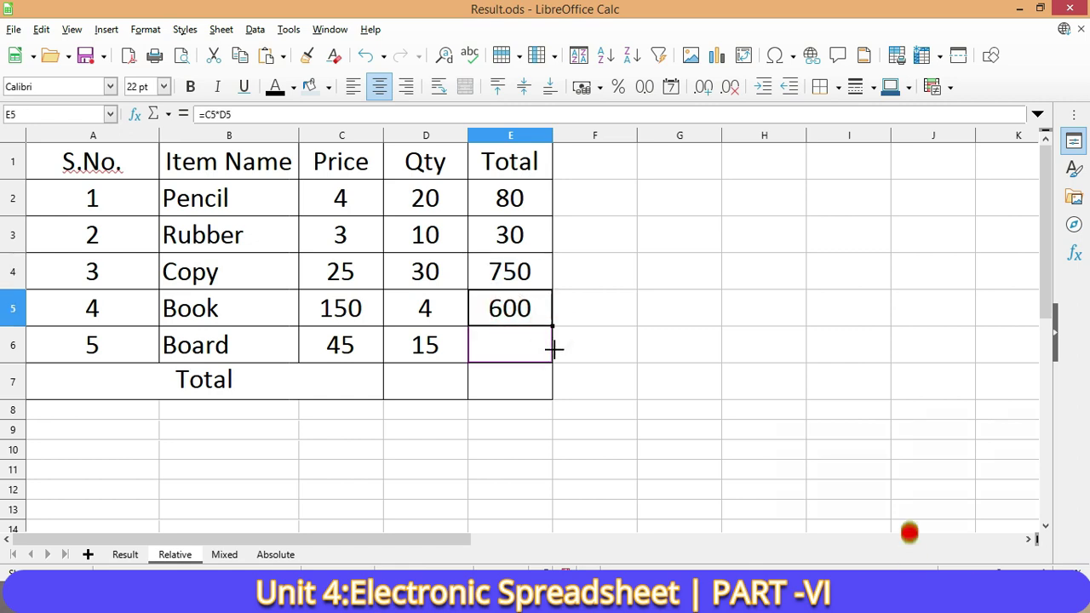
{"action": "left_click", "coordinate": [596, 353]}
{"action": "left_click", "coordinate": [503, 228]}
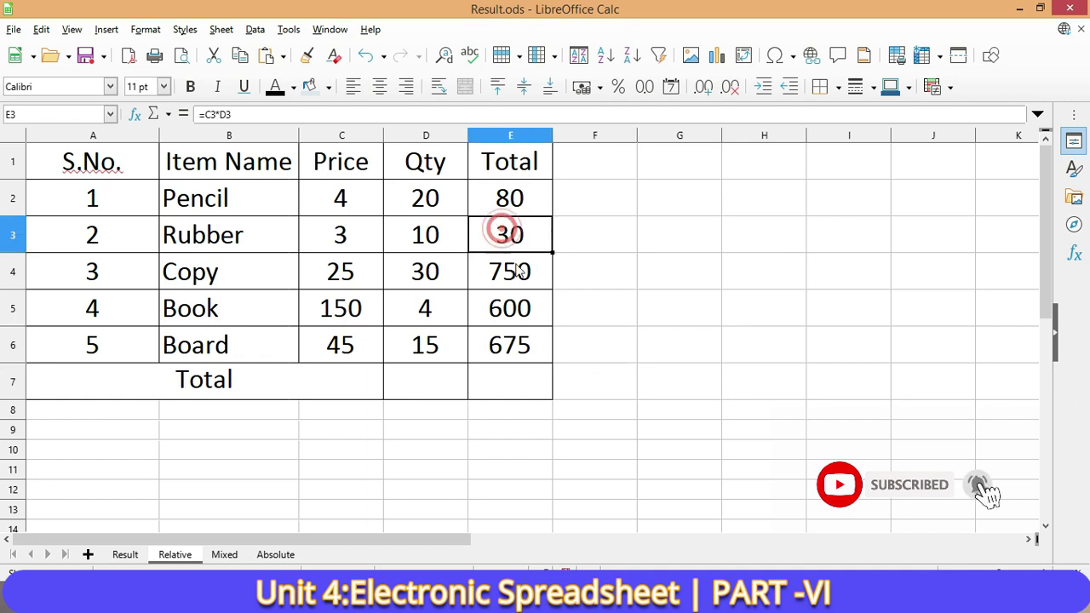
{"action": "left_click_drag", "start_coordinate": [521, 271], "coordinate": [523, 350]}
{"action": "key", "text": "Delete"}
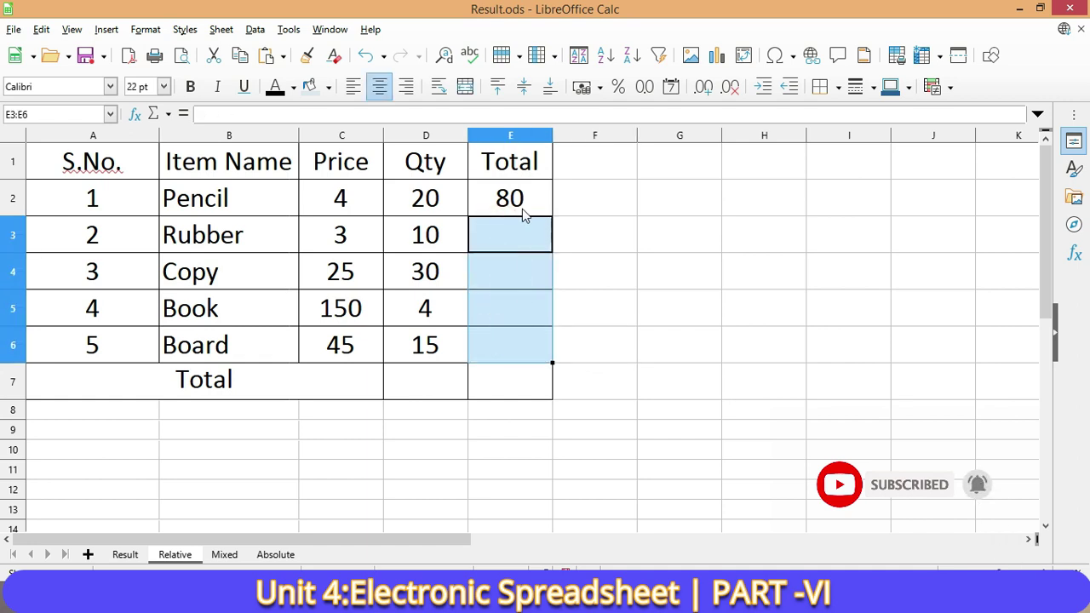
{"action": "left_click", "coordinate": [519, 205]}
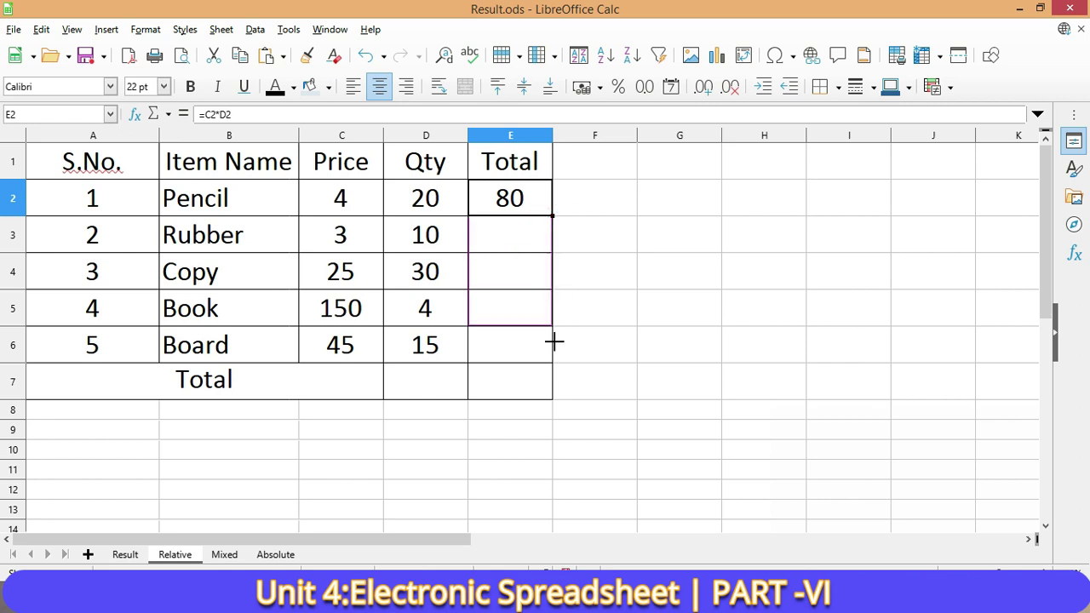
{"action": "left_click_drag", "start_coordinate": [552, 216], "coordinate": [552, 361]}
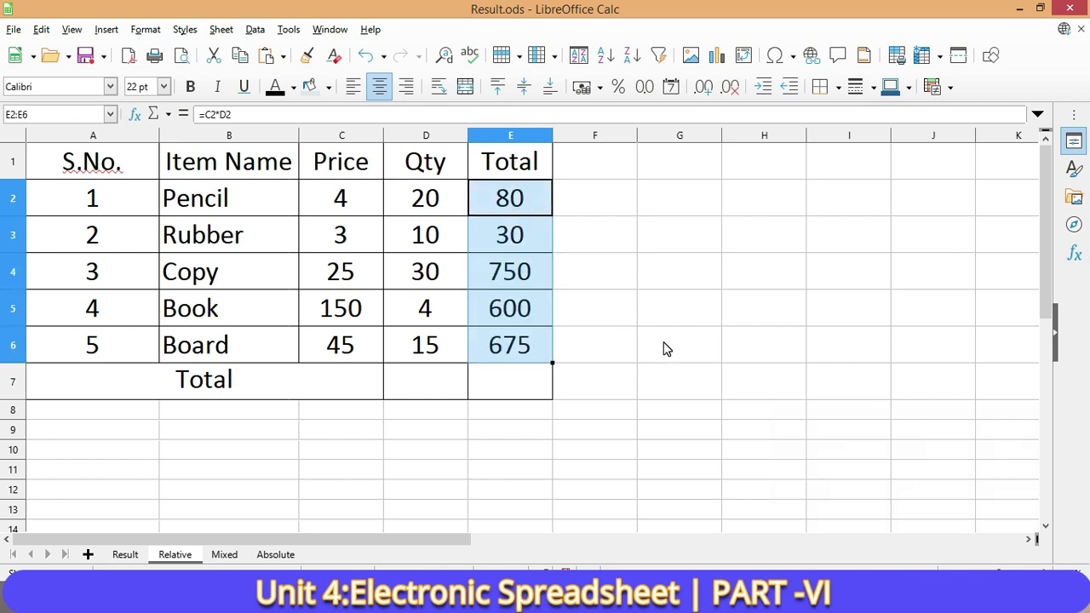
{"action": "left_click", "coordinate": [628, 389]}
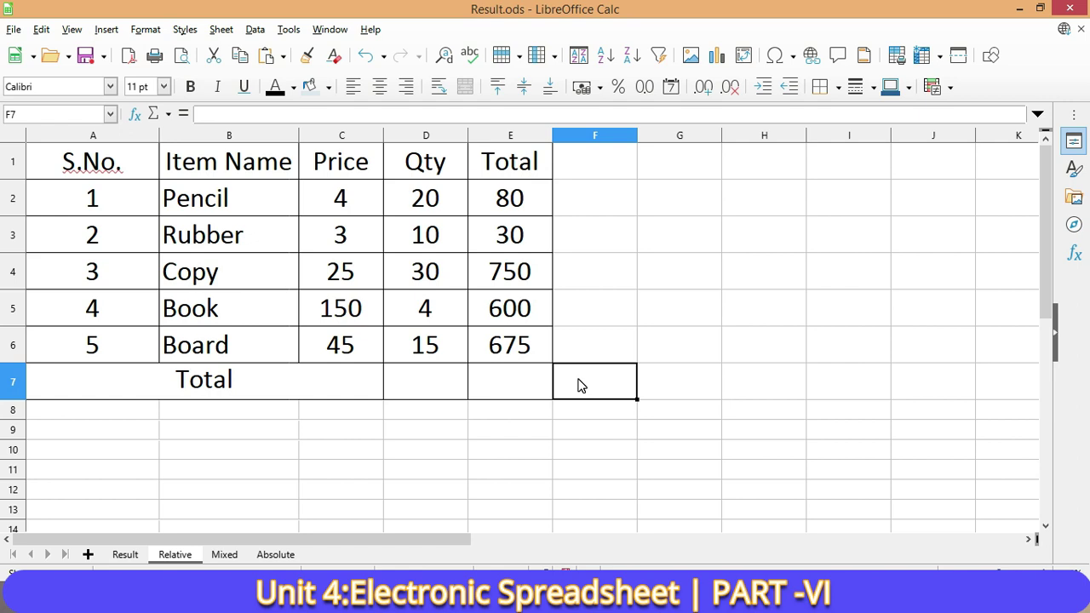
Enter =SUM(D2:D6) in D7 for a total quantity of 79
{"action": "left_click", "coordinate": [422, 354]}
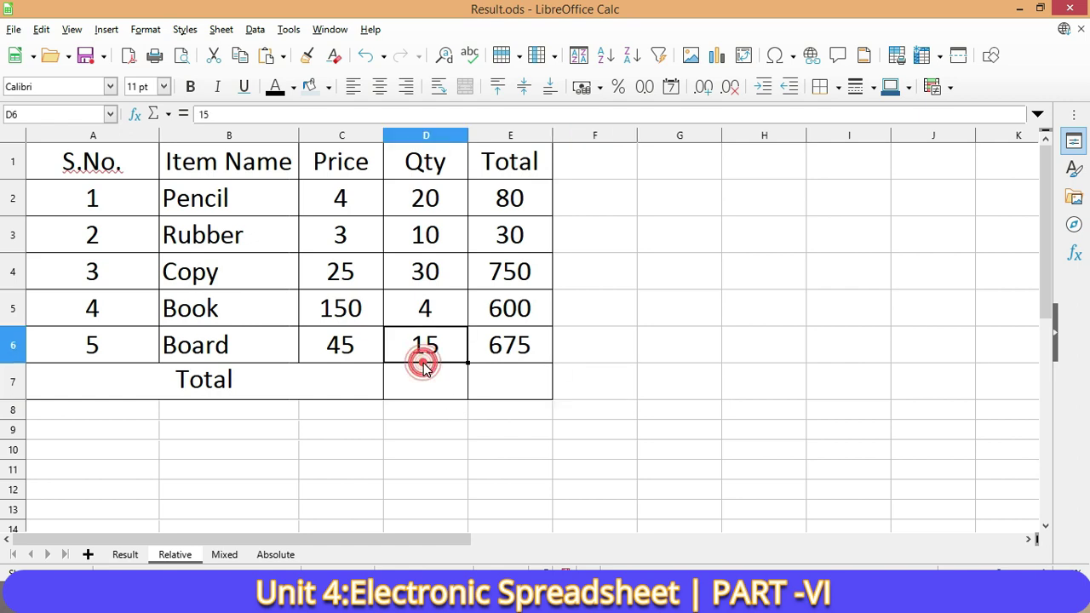
{"action": "left_click", "coordinate": [434, 372]}
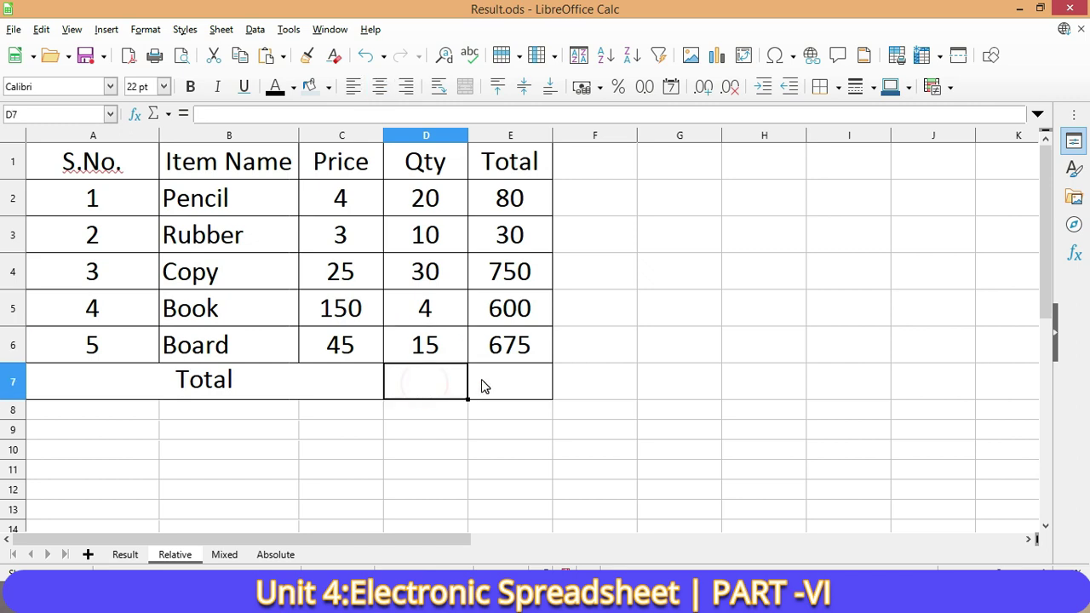
{"action": "type", "text": "=su"}
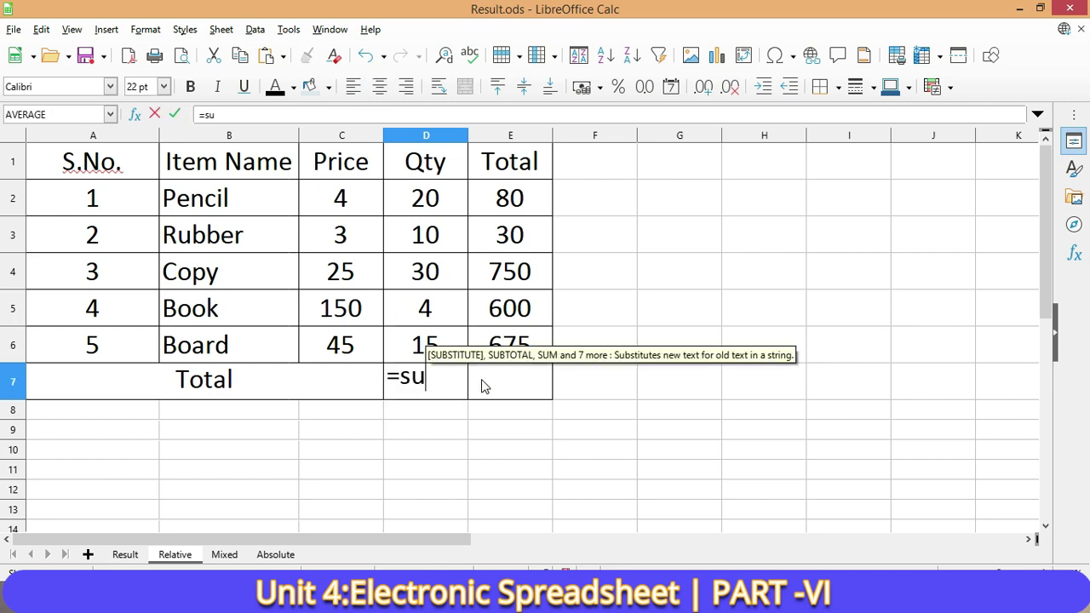
{"action": "type", "text": "m("}
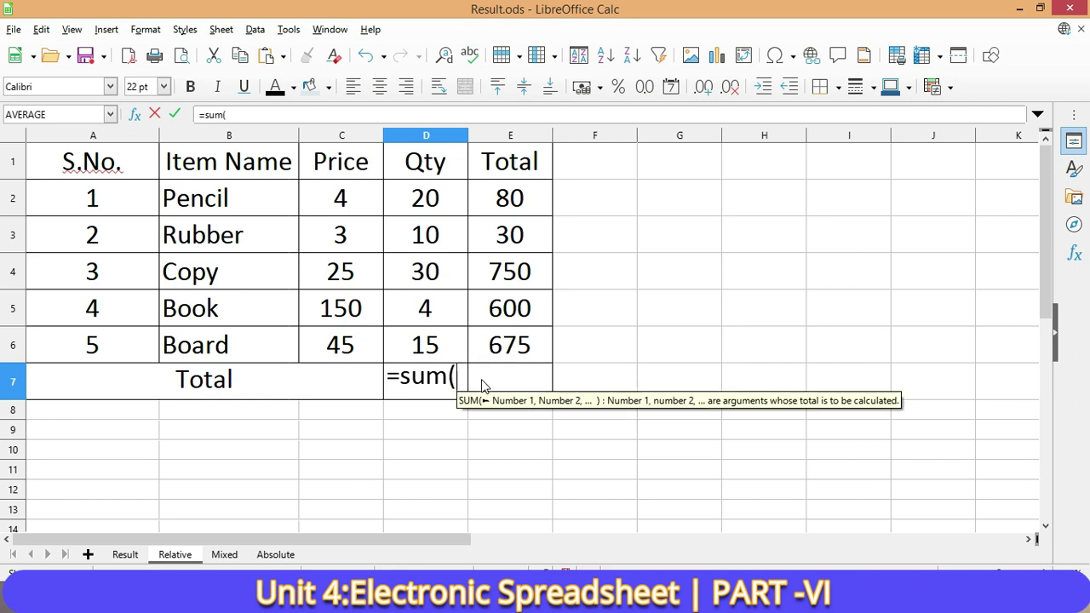
{"action": "left_click_drag", "start_coordinate": [424, 197], "coordinate": [419, 353]}
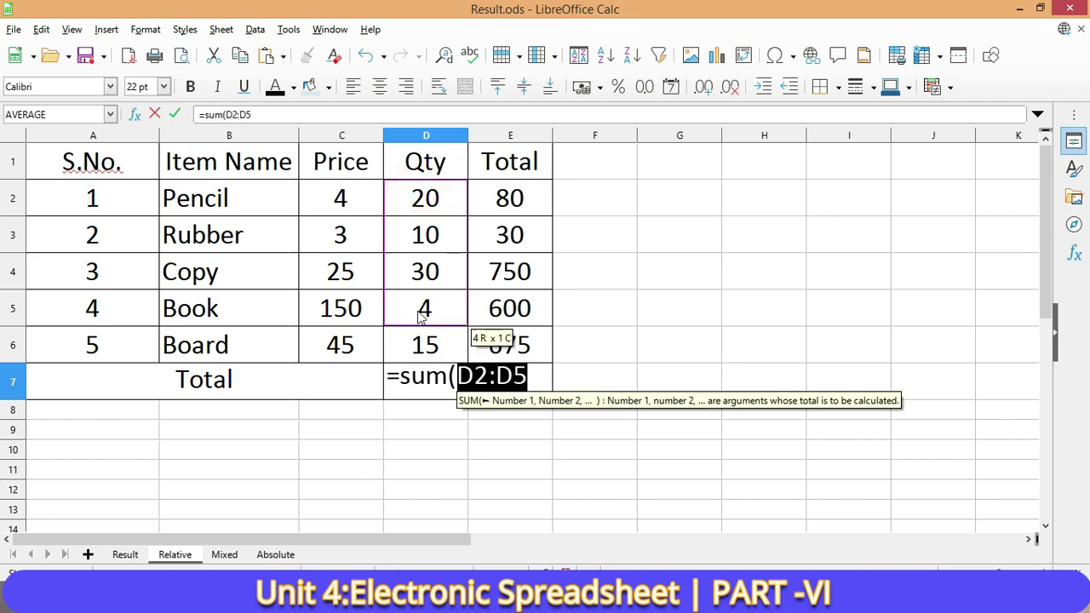
{"action": "type", "text": ")"}
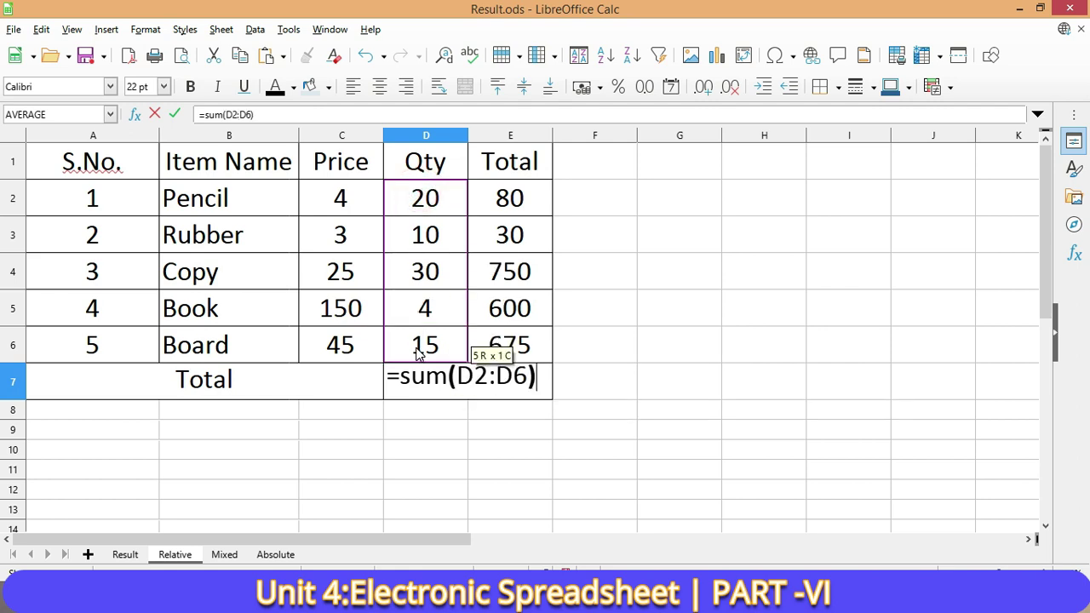
{"action": "key", "text": "Return"}
{"action": "key", "text": "Up"}
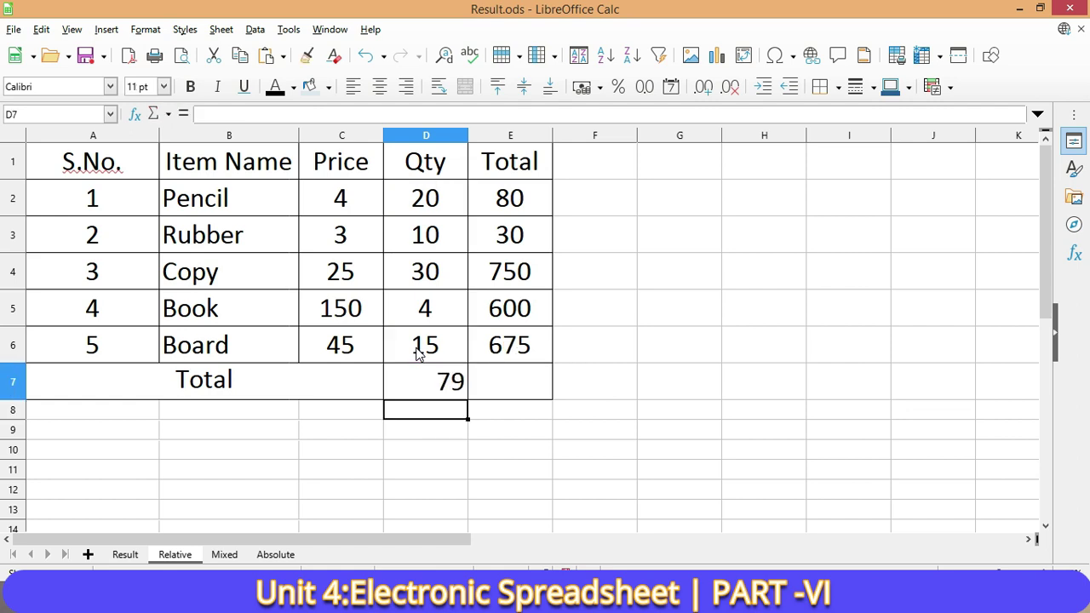
Enter =SUM(E2:E6) in E7 for a grand total of 2135
{"action": "key", "text": "Right"}
{"action": "type", "text": "="}
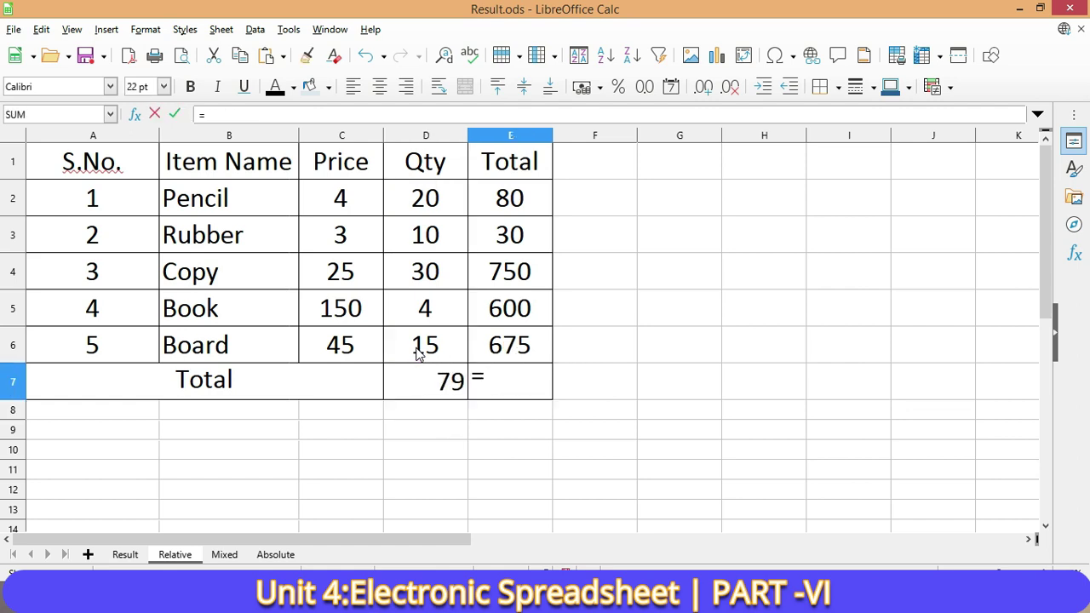
{"action": "type", "text": "sum"}
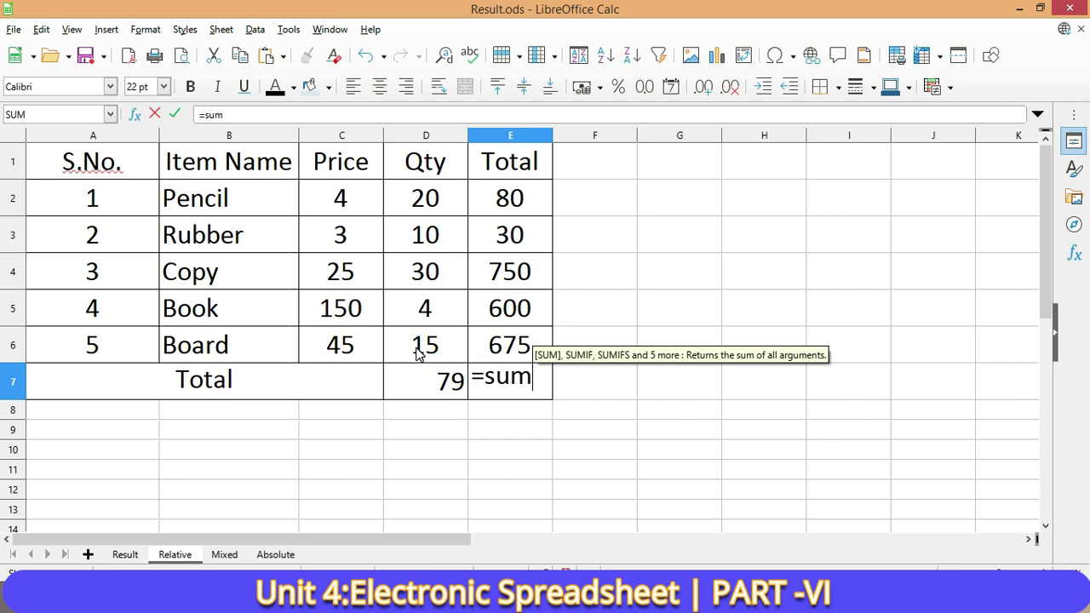
{"action": "type", "text": "("}
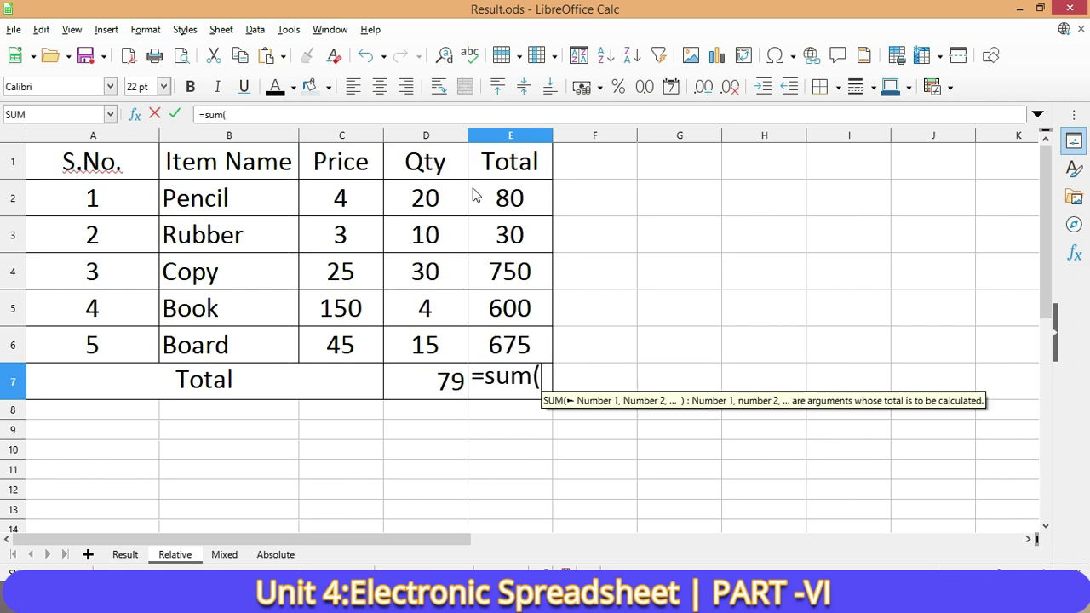
{"action": "left_click_drag", "start_coordinate": [503, 194], "coordinate": [518, 365]}
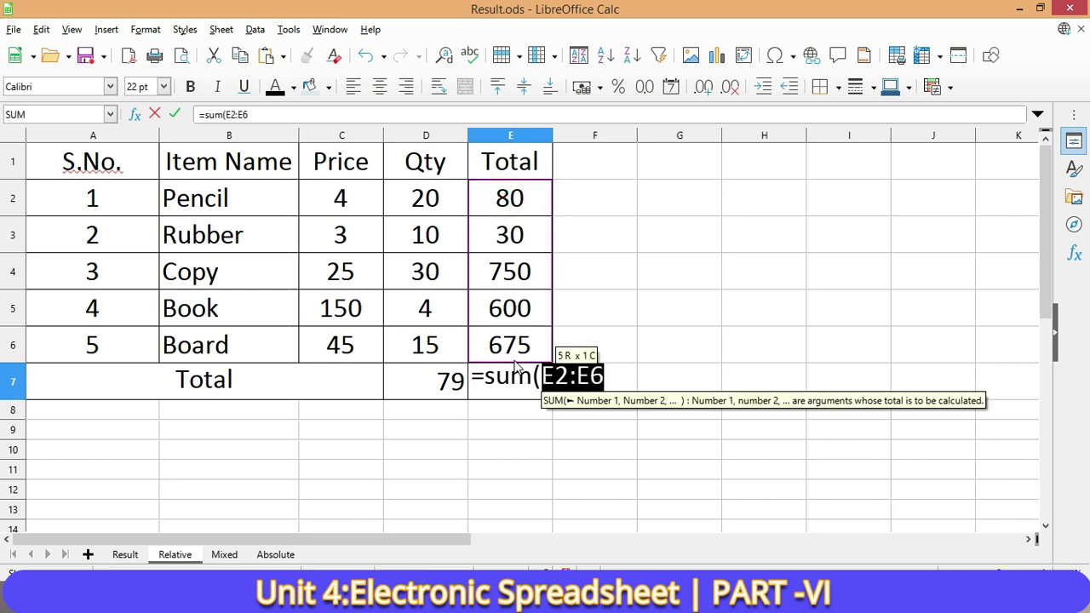
{"action": "type", "text": ")"}
{"action": "key", "text": "Return"}
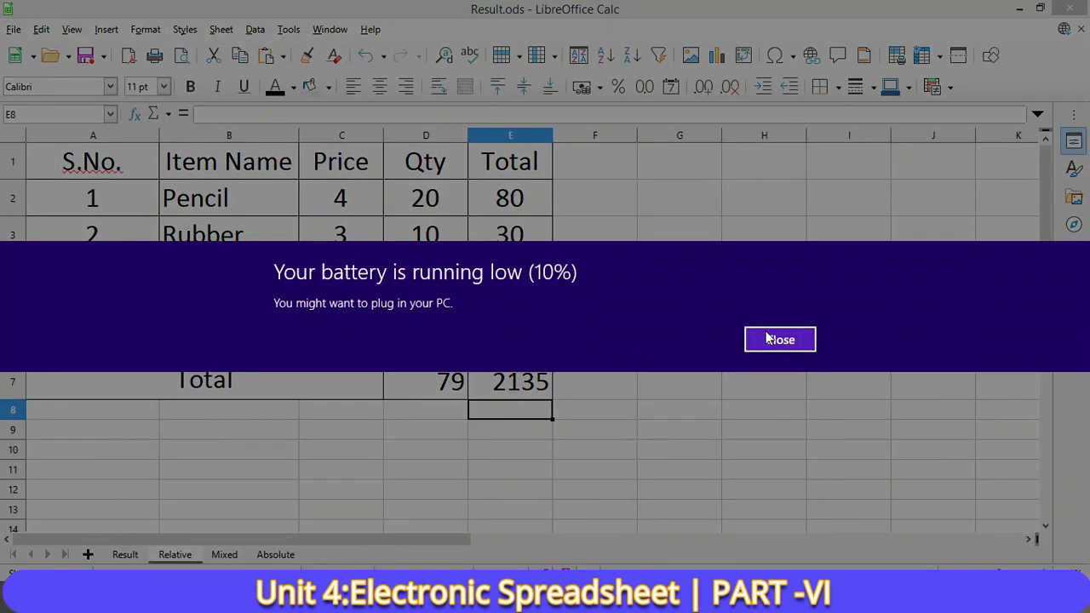
{"action": "left_click", "coordinate": [769, 340]}
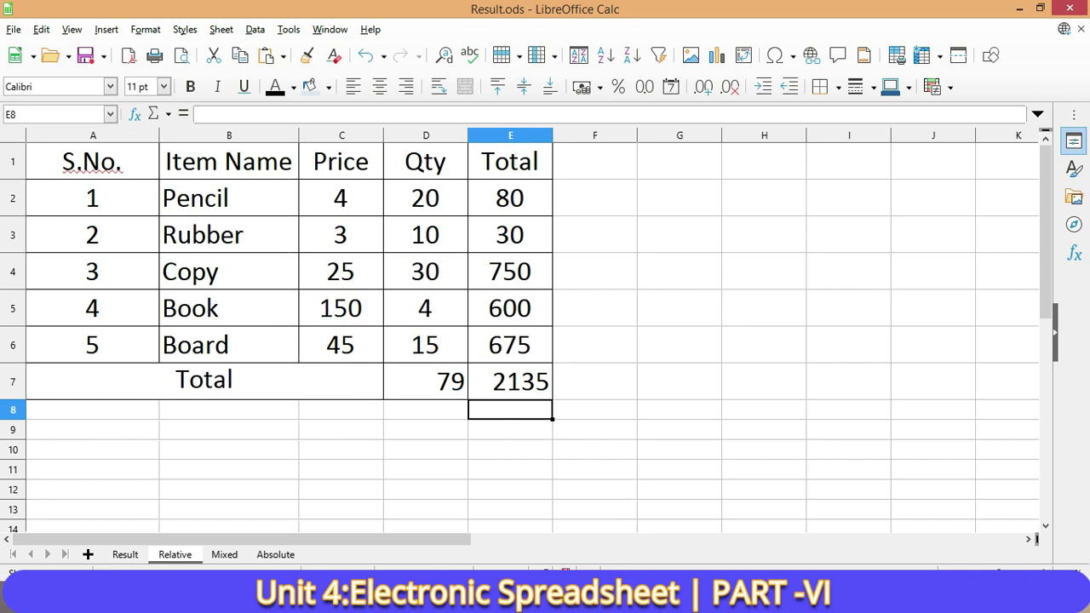
Scroll down through the textbook's mixed referencing pages
{"action": "scroll", "coordinate": [494, 337], "scroll_direction": "down", "scroll_amount": 3}
{"action": "scroll", "coordinate": [494, 337], "scroll_direction": "down", "scroll_amount": 5}
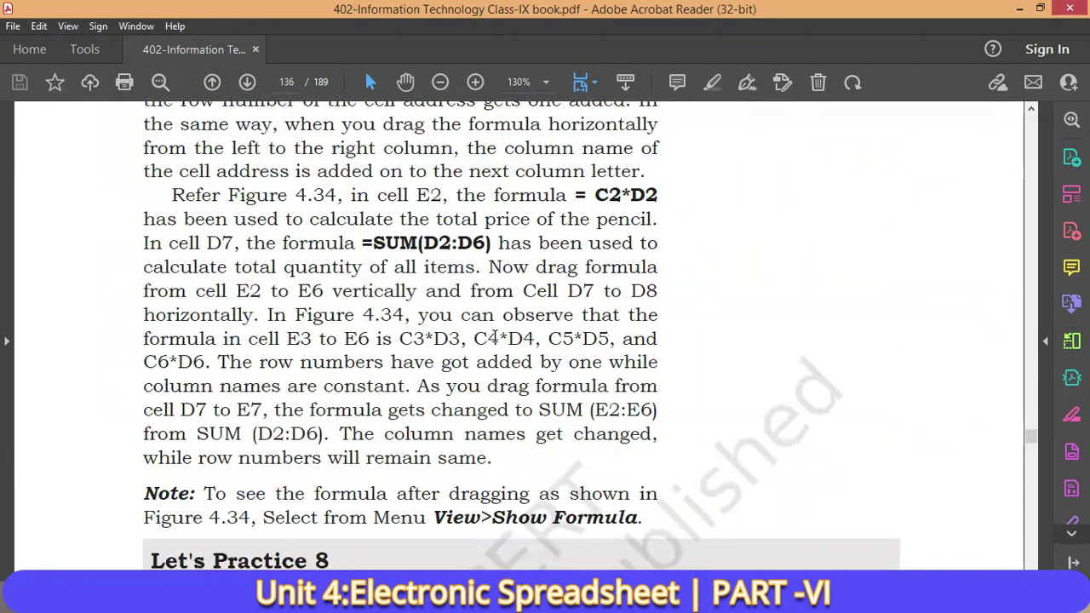
{"action": "scroll", "coordinate": [492, 336], "scroll_direction": "down", "scroll_amount": 4}
{"action": "scroll", "coordinate": [492, 337], "scroll_direction": "down", "scroll_amount": 4}
{"action": "scroll", "coordinate": [490, 341], "scroll_direction": "down", "scroll_amount": 3}
{"action": "scroll", "coordinate": [486, 346], "scroll_direction": "down", "scroll_amount": 3}
{"action": "scroll", "coordinate": [485, 347], "scroll_direction": "down", "scroll_amount": 1}
{"action": "scroll", "coordinate": [486, 346], "scroll_direction": "up", "scroll_amount": 6}
{"action": "scroll", "coordinate": [485, 346], "scroll_direction": "down", "scroll_amount": 7}
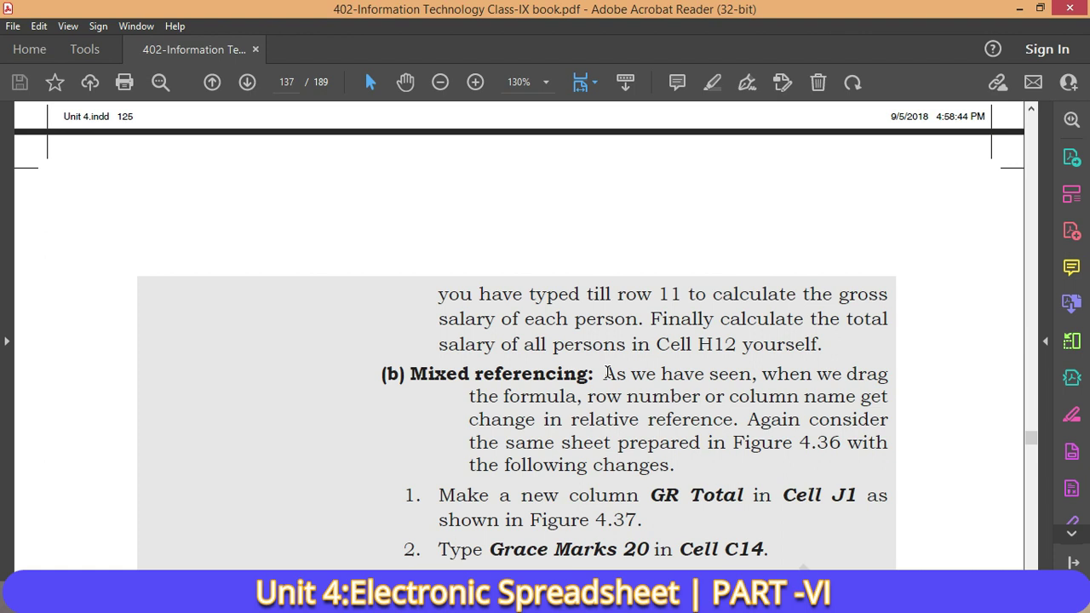
Scroll on to page 139's Thumb rule table of cell reference types
{"action": "scroll", "coordinate": [607, 373], "scroll_direction": "down", "scroll_amount": 6}
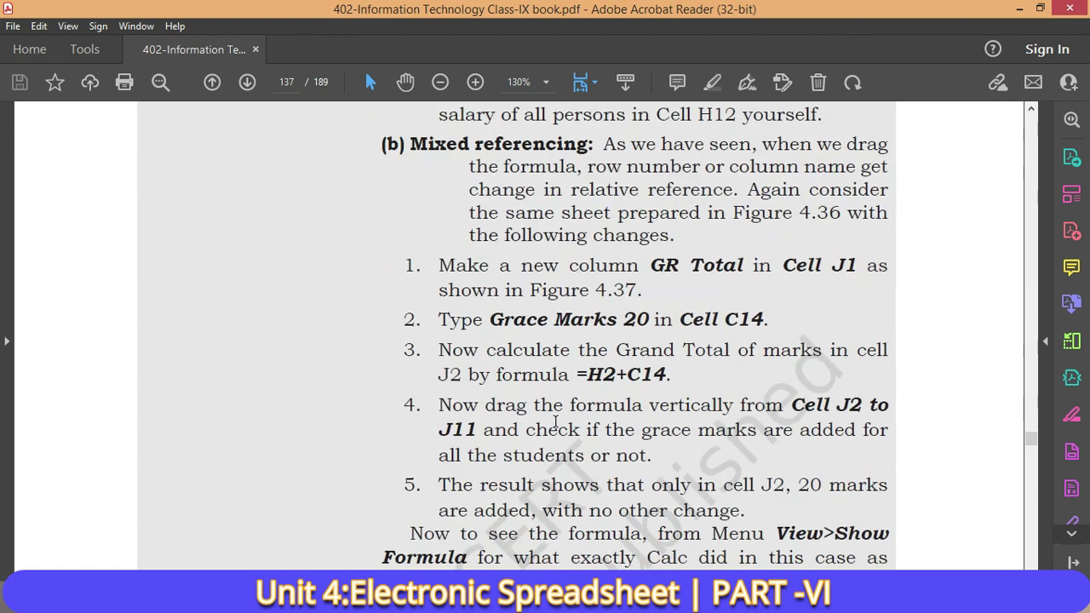
{"action": "scroll", "coordinate": [607, 373], "scroll_direction": "down", "scroll_amount": 2}
{"action": "scroll", "coordinate": [554, 409], "scroll_direction": "down", "scroll_amount": 2}
{"action": "scroll", "coordinate": [511, 439], "scroll_direction": "down", "scroll_amount": 8}
{"action": "scroll", "coordinate": [511, 438], "scroll_direction": "down", "scroll_amount": 5}
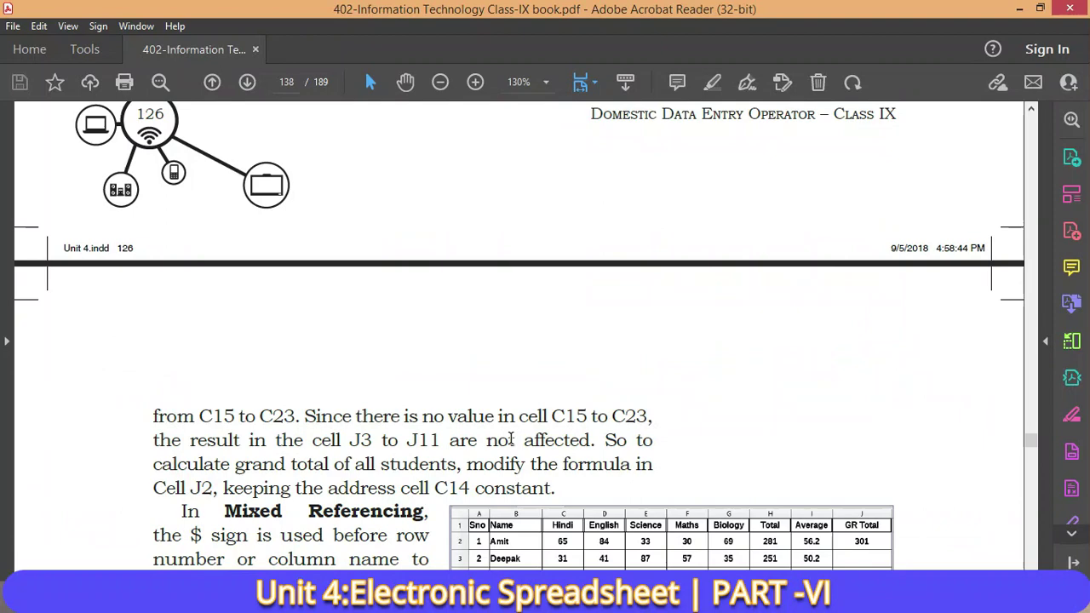
{"action": "scroll", "coordinate": [511, 438], "scroll_direction": "down", "scroll_amount": 5}
{"action": "scroll", "coordinate": [284, 388], "scroll_direction": "down", "scroll_amount": 5}
{"action": "scroll", "coordinate": [425, 409], "scroll_direction": "down", "scroll_amount": 5}
{"action": "scroll", "coordinate": [554, 435], "scroll_direction": "down", "scroll_amount": 5}
{"action": "scroll", "coordinate": [613, 446], "scroll_direction": "down", "scroll_amount": 2}
{"action": "scroll", "coordinate": [613, 446], "scroll_direction": "down", "scroll_amount": 3}
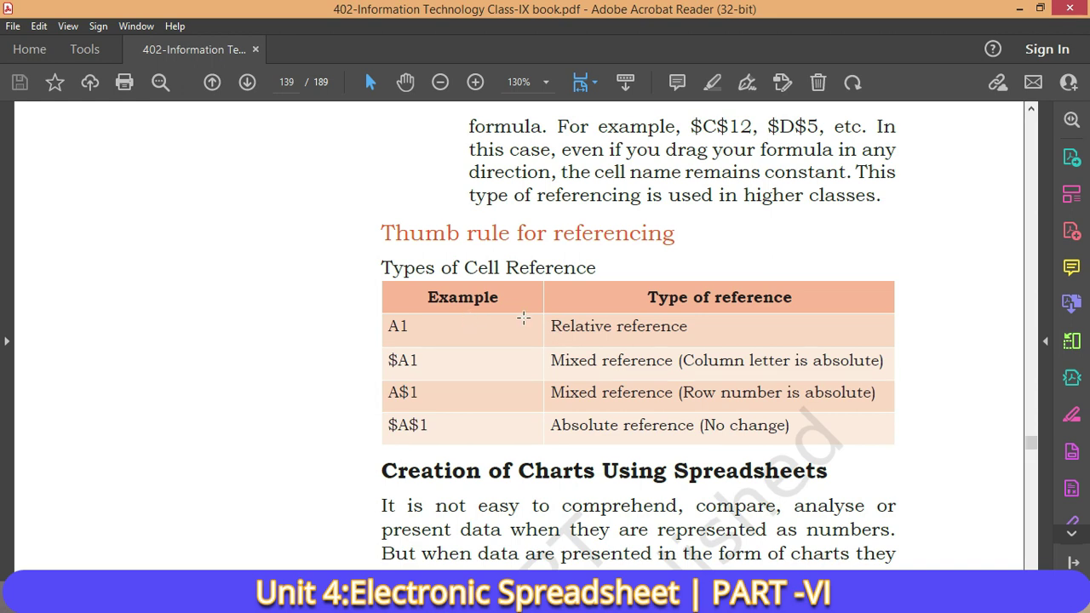
Highlight 'Relative reference', A1, and the dollar signs in $A1 and A$1 in the table
{"action": "left_click_drag", "start_coordinate": [552, 325], "coordinate": [691, 331]}
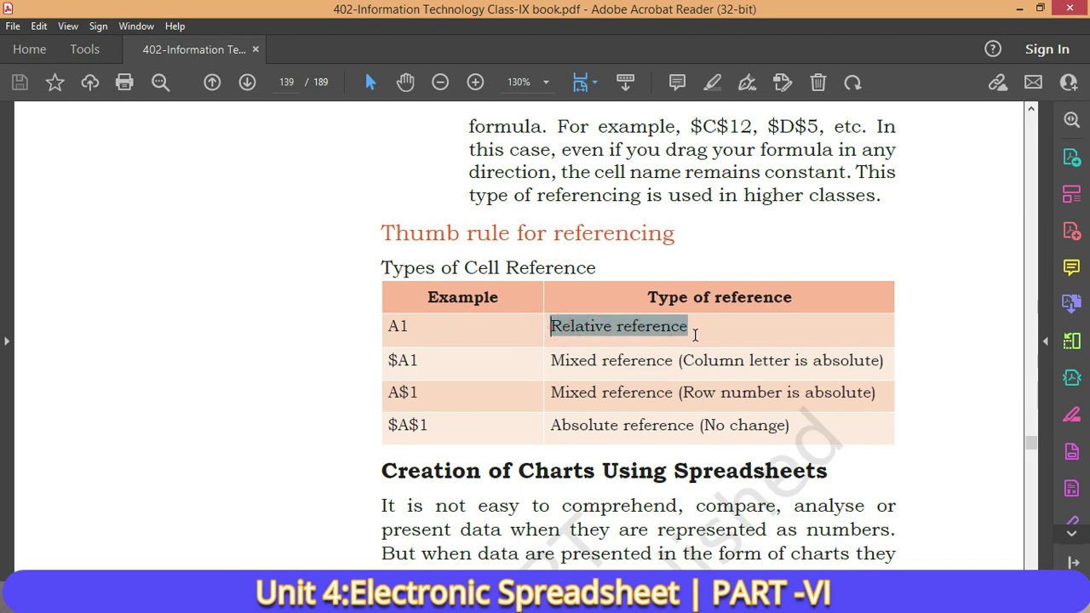
{"action": "left_click", "coordinate": [399, 326]}
{"action": "left_click_drag", "start_coordinate": [407, 328], "coordinate": [377, 321]}
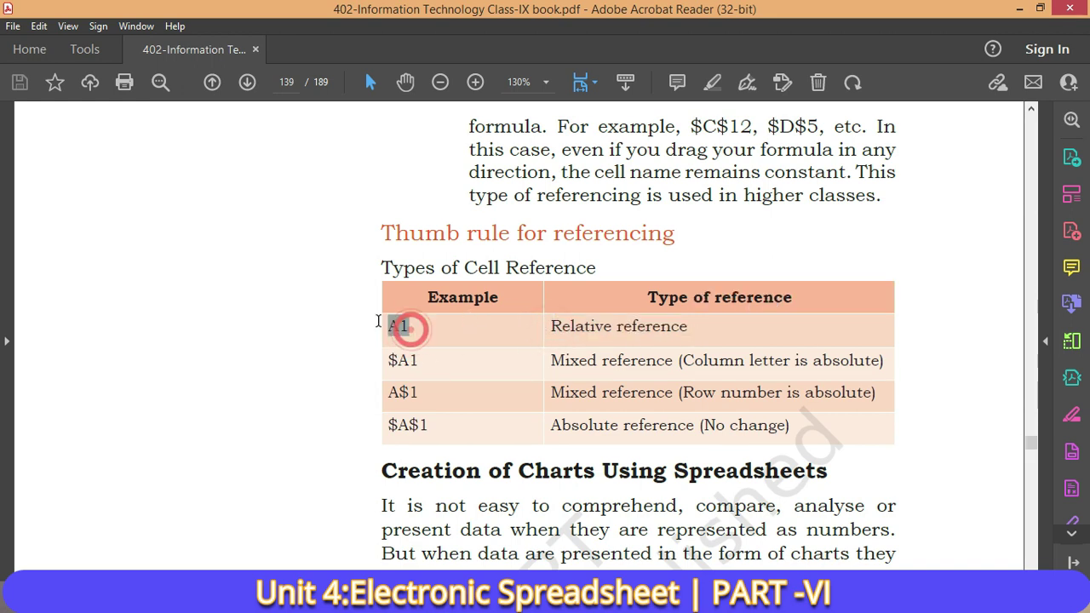
{"action": "left_click", "coordinate": [418, 361]}
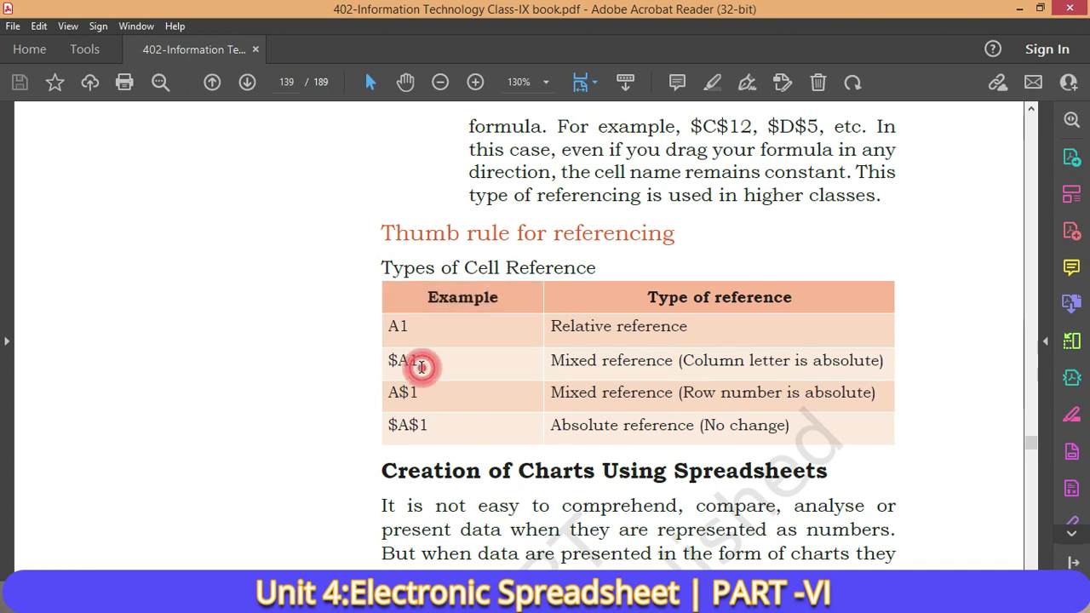
{"action": "mouse_move", "coordinate": [420, 362]}
{"action": "left_mouse_down"}
{"action": "mouse_move", "coordinate": [383, 357]}
{"action": "mouse_move", "coordinate": [409, 361]}
{"action": "left_mouse_up"}
{"action": "left_click", "coordinate": [408, 362]}
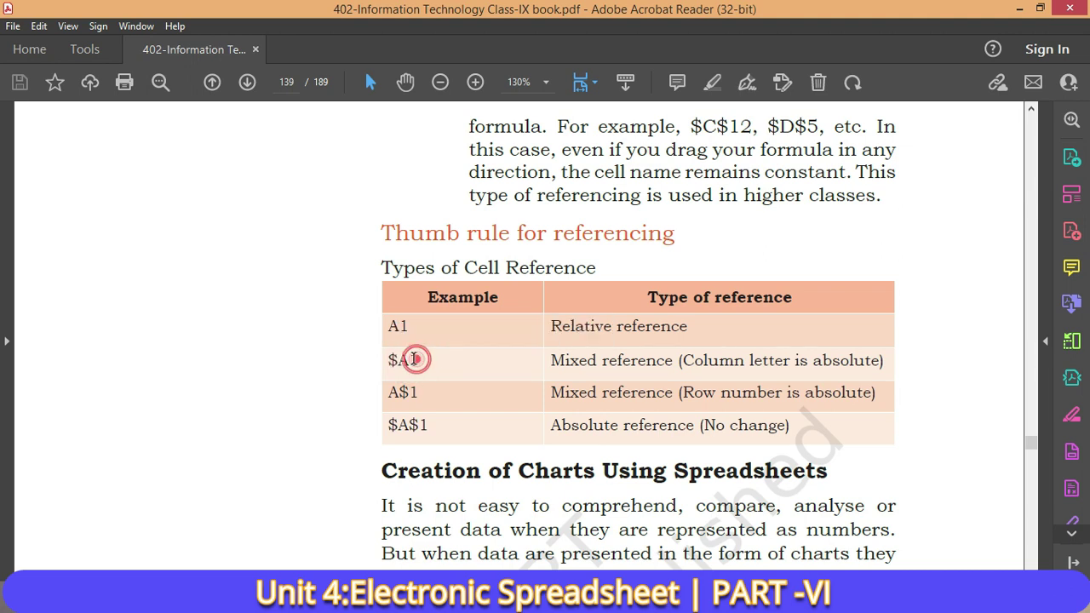
{"action": "left_click", "coordinate": [388, 362]}
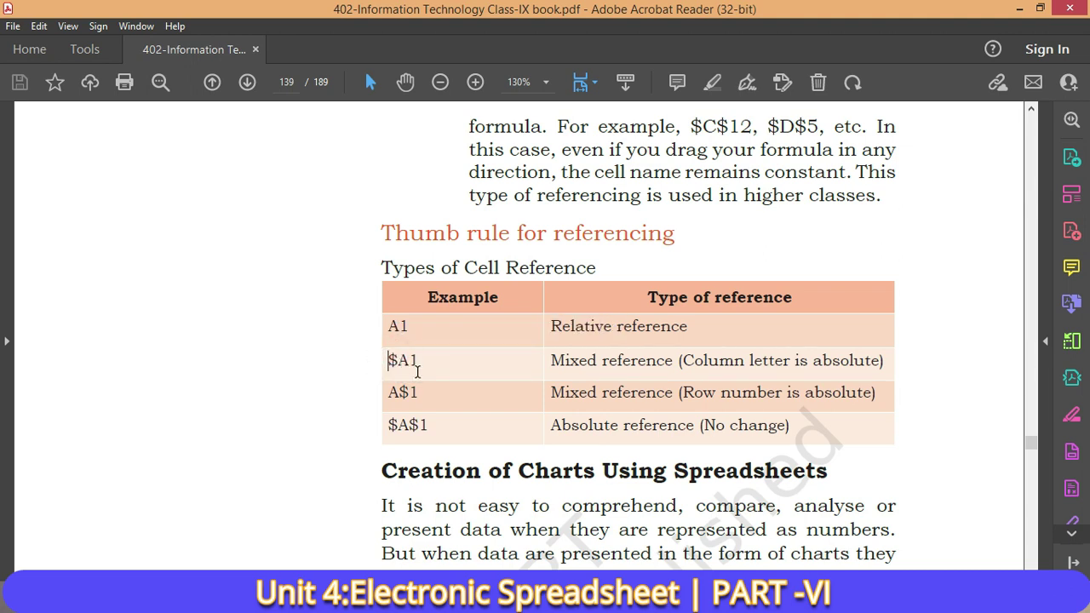
{"action": "left_click_drag", "start_coordinate": [400, 358], "coordinate": [388, 350]}
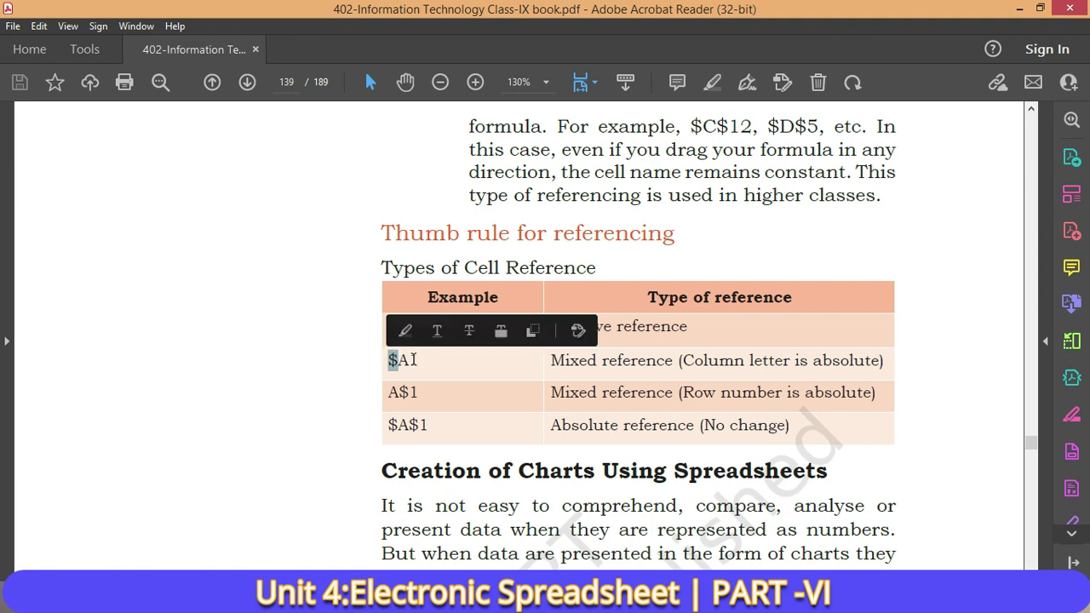
{"action": "left_click", "coordinate": [412, 392]}
{"action": "left_click_drag", "start_coordinate": [412, 393], "coordinate": [400, 393]}
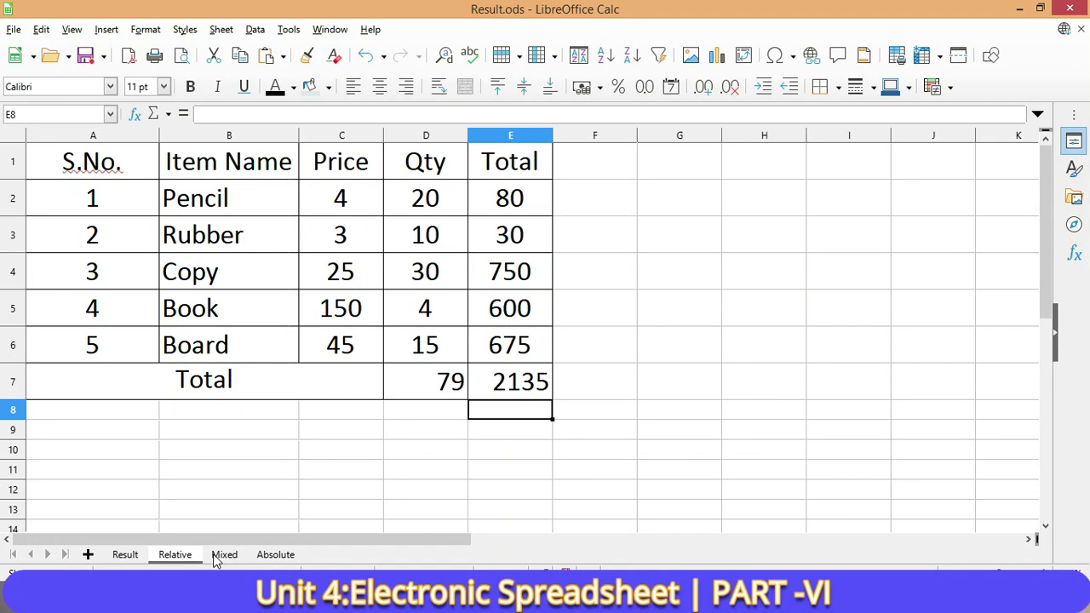
Open the Mixed sheet and select L4 under GR Total
{"action": "left_click", "coordinate": [218, 555]}
{"action": "scroll", "coordinate": [468, 473], "scroll_direction": "up", "scroll_amount": 2}
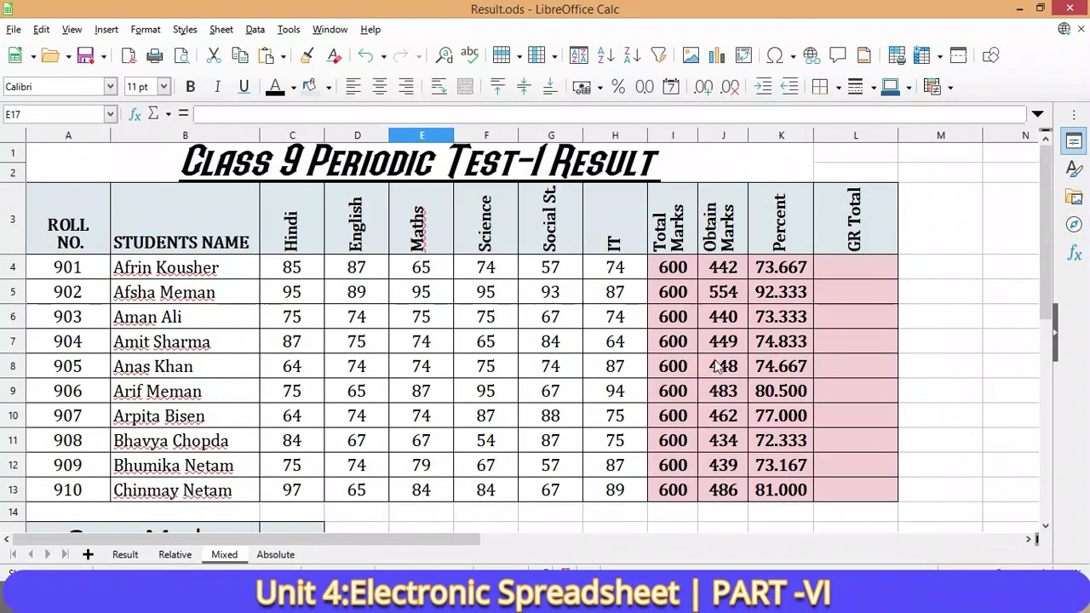
{"action": "left_click", "coordinate": [850, 267]}
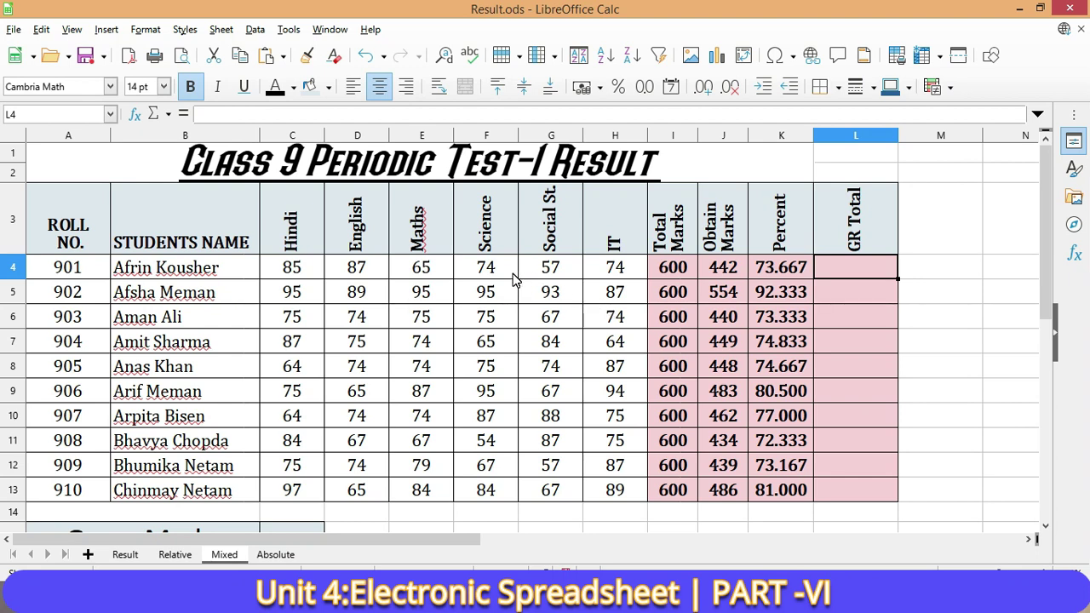
{"action": "scroll", "coordinate": [449, 343], "scroll_direction": "down", "scroll_amount": 4}
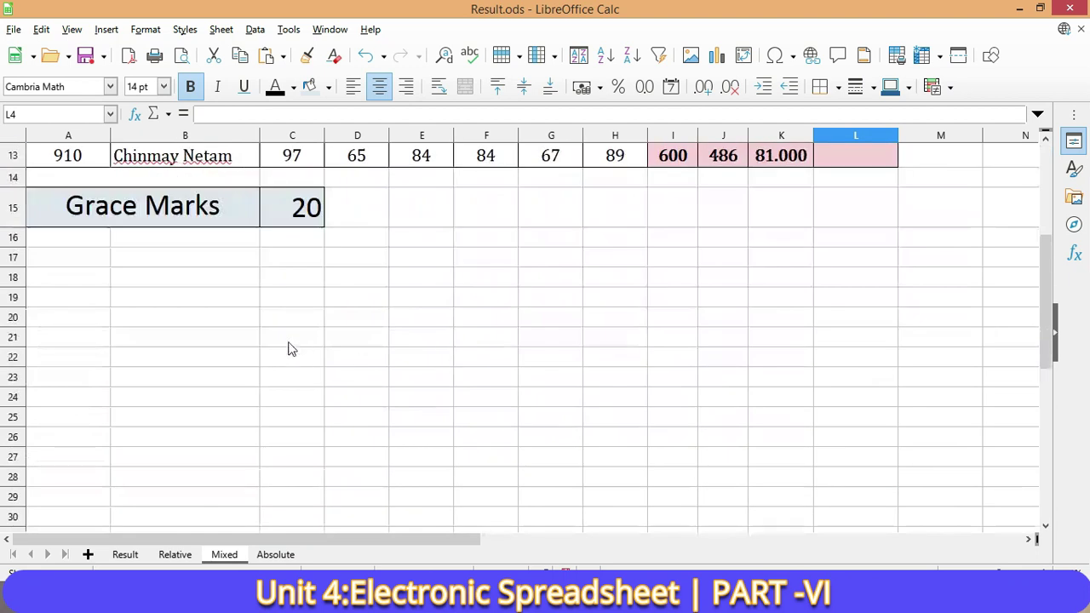
{"action": "scroll", "coordinate": [316, 307], "scroll_direction": "up", "scroll_amount": 1}
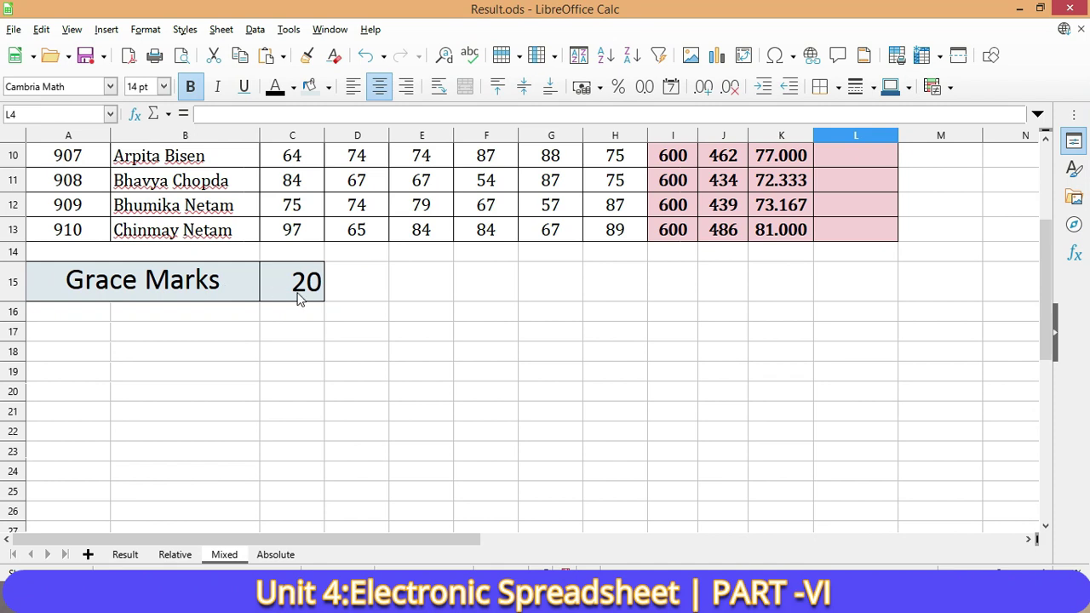
{"action": "scroll", "coordinate": [331, 292], "scroll_direction": "up", "scroll_amount": 1}
{"action": "scroll", "coordinate": [331, 289], "scroll_direction": "up", "scroll_amount": 2}
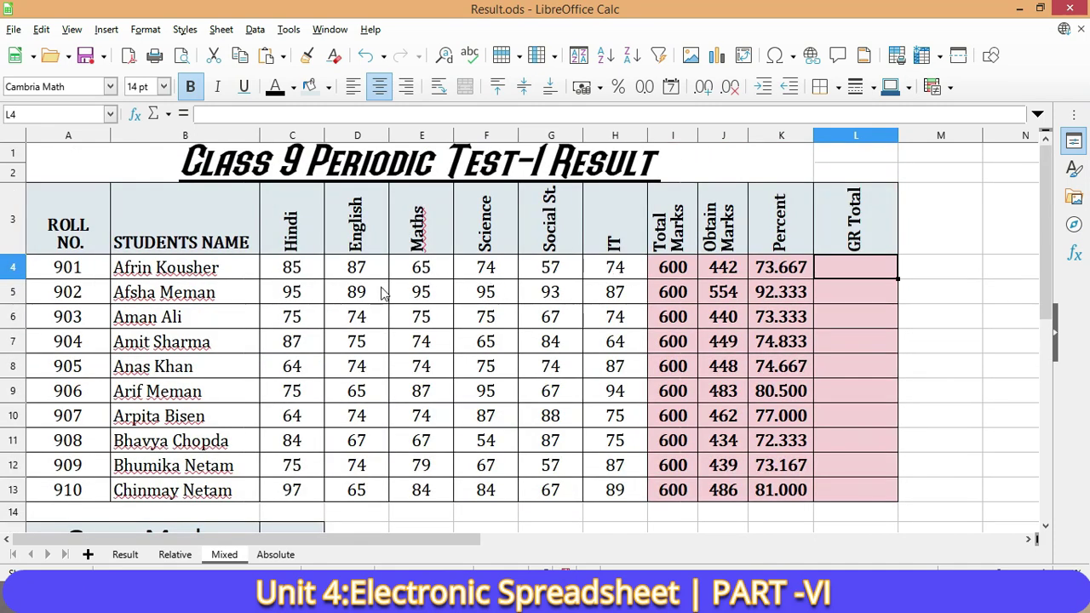
Inspect J4's Obtain Marks formula and the Grace Marks value 20 in C15
{"action": "left_click", "coordinate": [722, 268]}
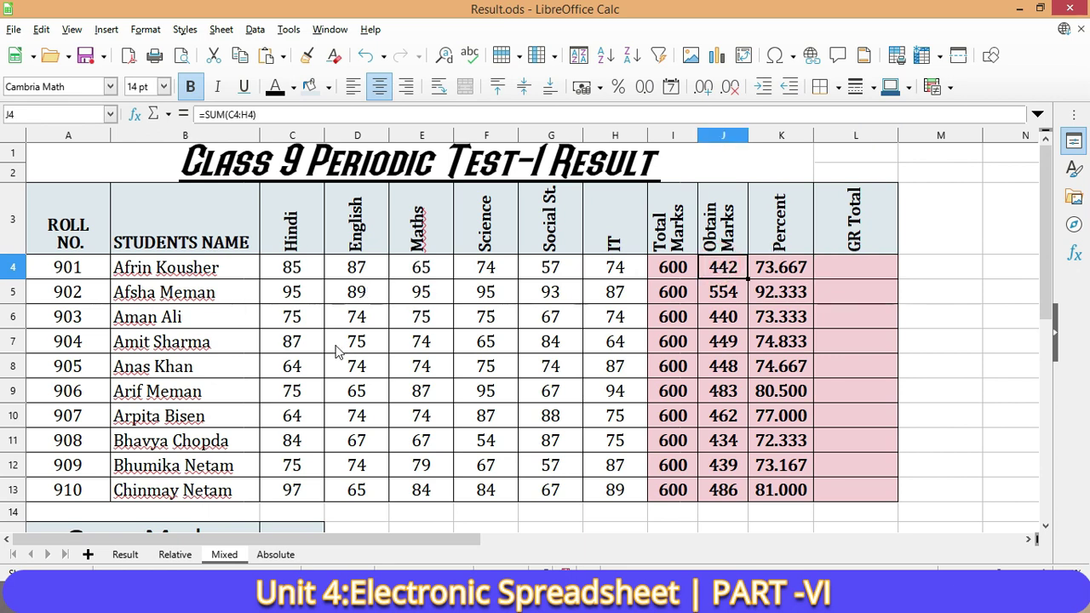
{"action": "scroll", "coordinate": [334, 346], "scroll_direction": "down", "scroll_amount": 3}
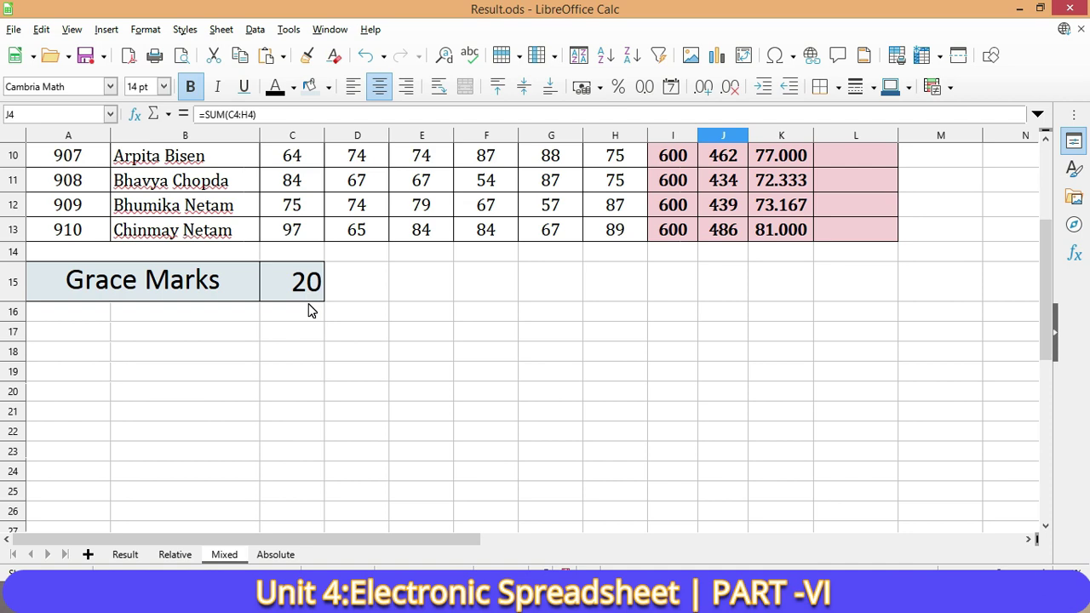
{"action": "scroll", "coordinate": [308, 311], "scroll_direction": "up", "scroll_amount": 3}
{"action": "scroll", "coordinate": [286, 412], "scroll_direction": "down", "scroll_amount": 3}
{"action": "left_click", "coordinate": [179, 281]}
{"action": "left_click", "coordinate": [277, 283]}
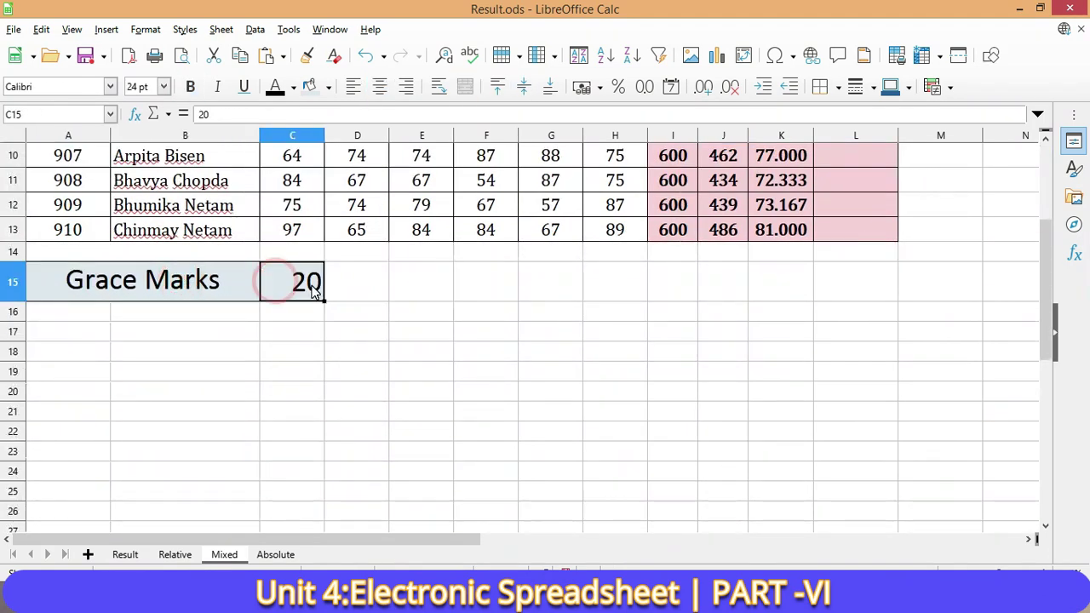
{"action": "scroll", "coordinate": [579, 383], "scroll_direction": "up", "scroll_amount": 3}
{"action": "left_click", "coordinate": [848, 269]}
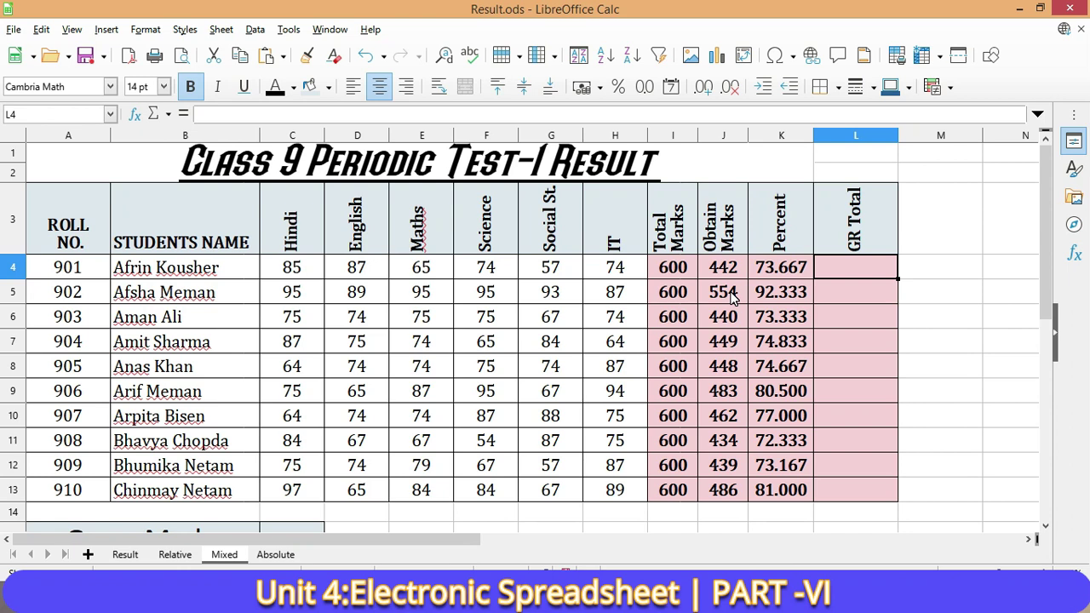
Enter =J4+C15 in L4, adding the 20 grace marks to give 462.000
{"action": "type", "text": "="}
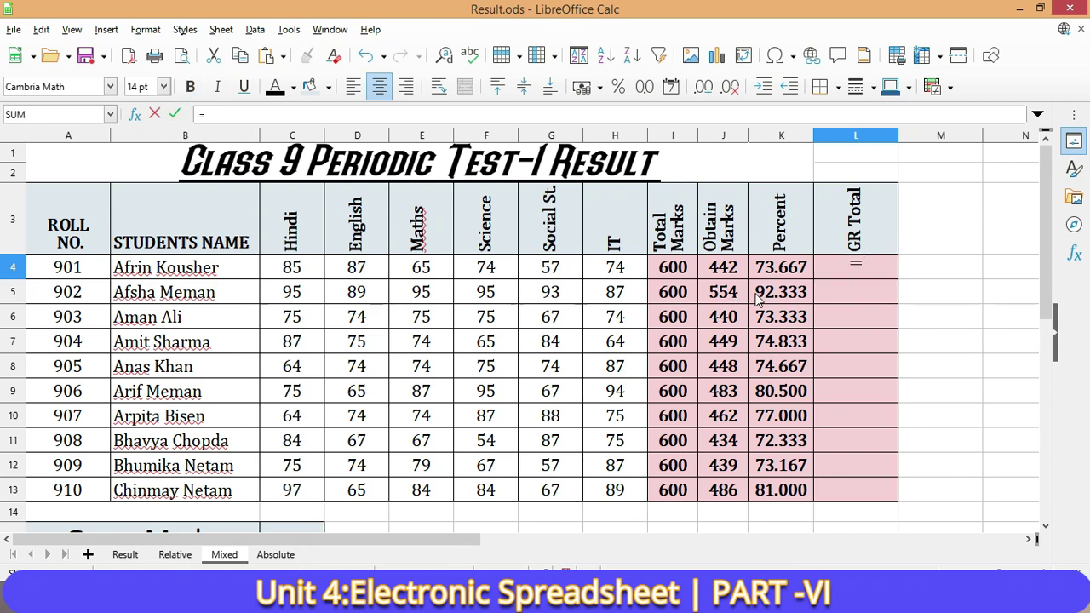
{"action": "left_click", "coordinate": [733, 275]}
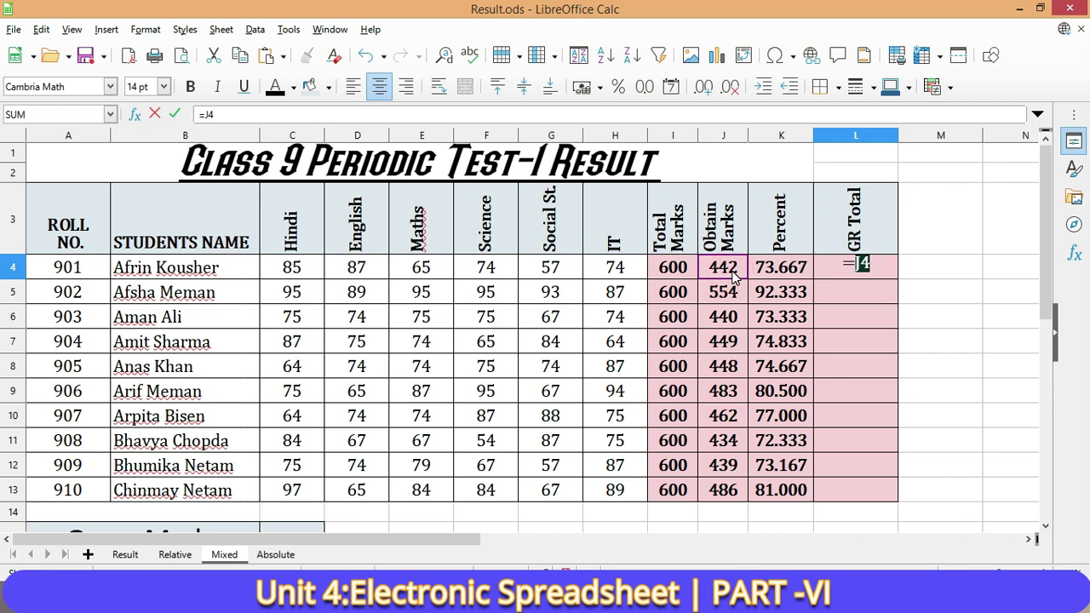
{"action": "type", "text": "+"}
{"action": "scroll", "coordinate": [354, 393], "scroll_direction": "down", "scroll_amount": 2}
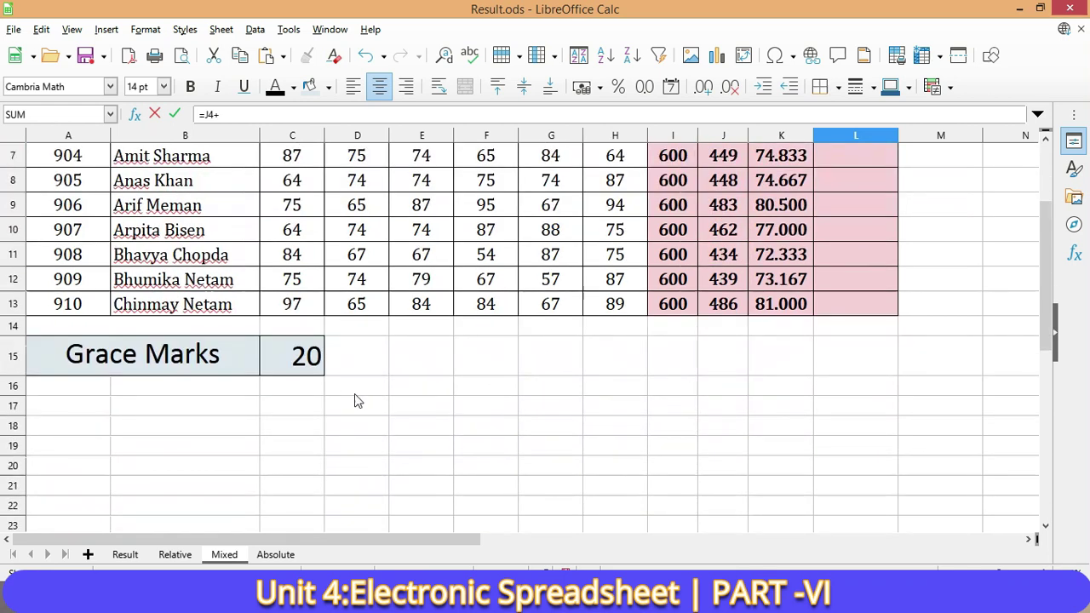
{"action": "left_click", "coordinate": [304, 357]}
{"action": "scroll", "coordinate": [345, 345], "scroll_direction": "up", "scroll_amount": 2}
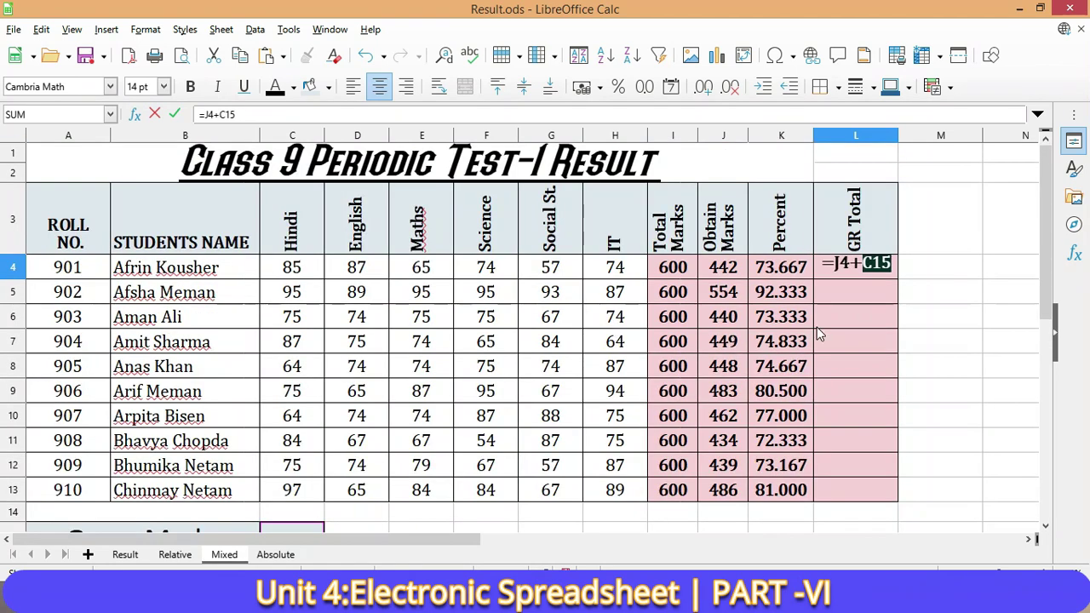
{"action": "key", "text": "Return"}
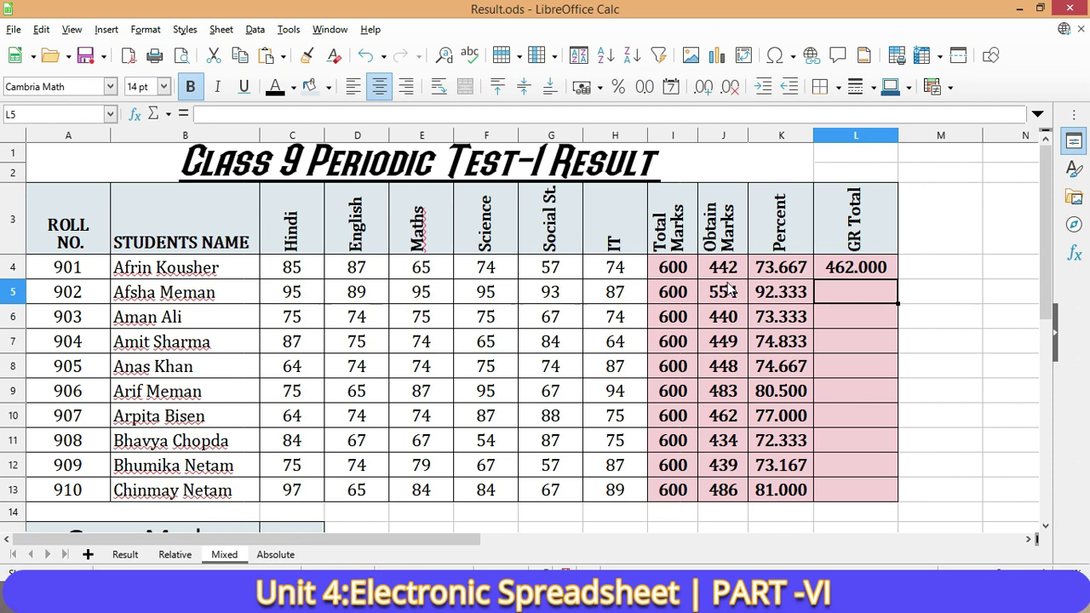
{"action": "left_click", "coordinate": [873, 271]}
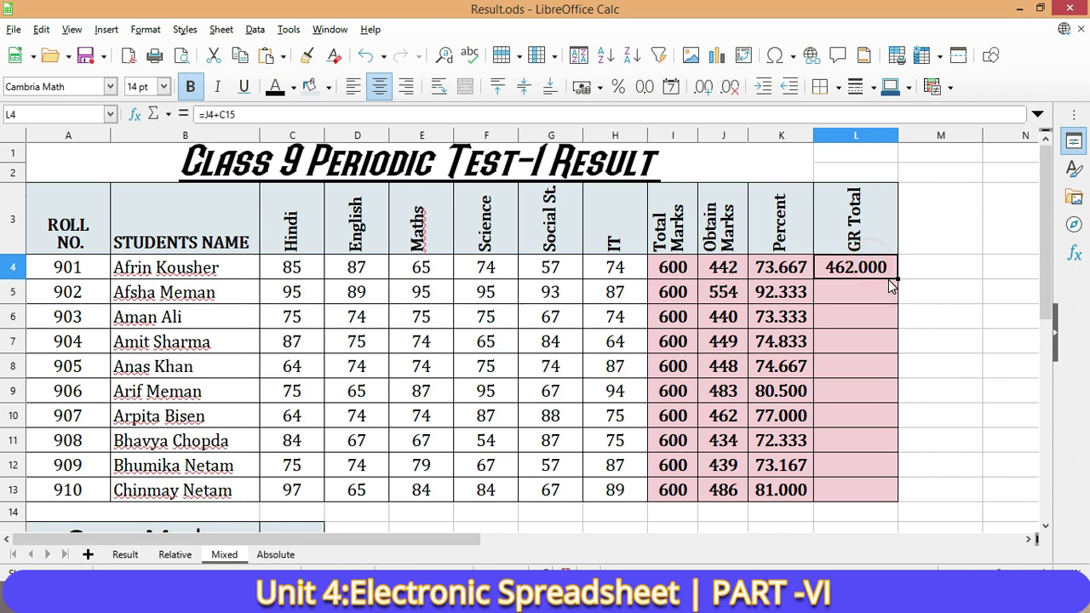
Fill L4's formula down to L13 and show the GR Totals as whole numbers
{"action": "left_click_drag", "start_coordinate": [898, 278], "coordinate": [905, 506]}
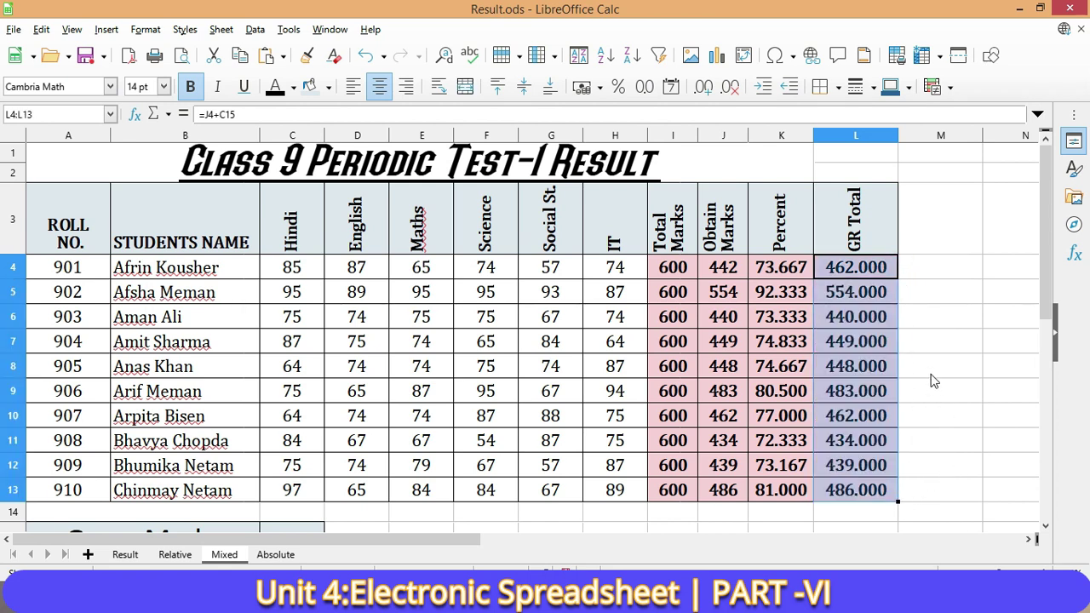
{"action": "left_click", "coordinate": [846, 298]}
{"action": "left_click", "coordinate": [722, 300]}
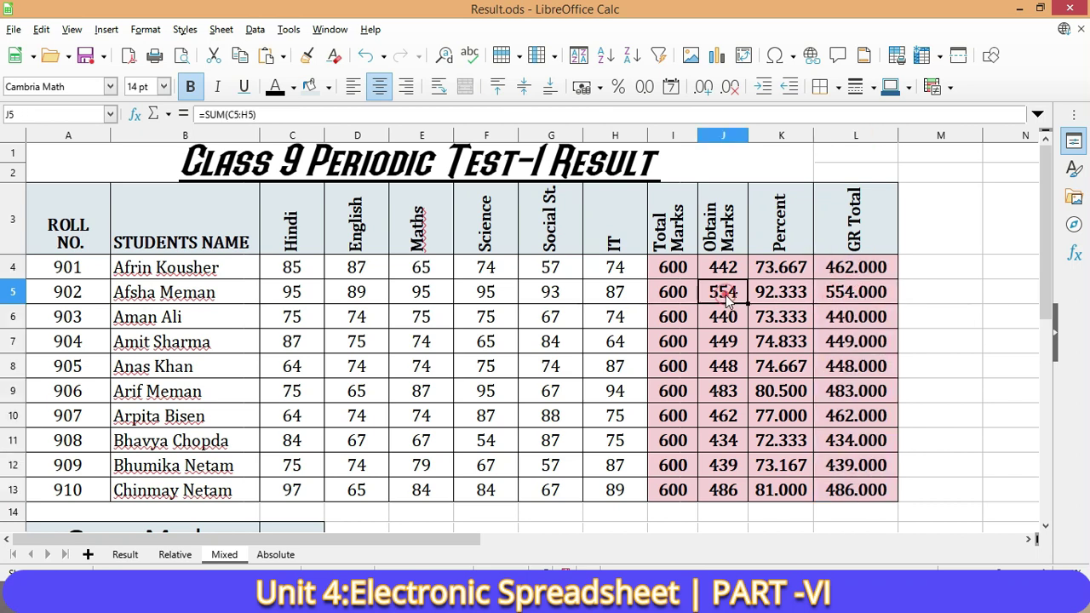
{"action": "left_click", "coordinate": [850, 296]}
{"action": "left_click_drag", "start_coordinate": [877, 260], "coordinate": [884, 498]}
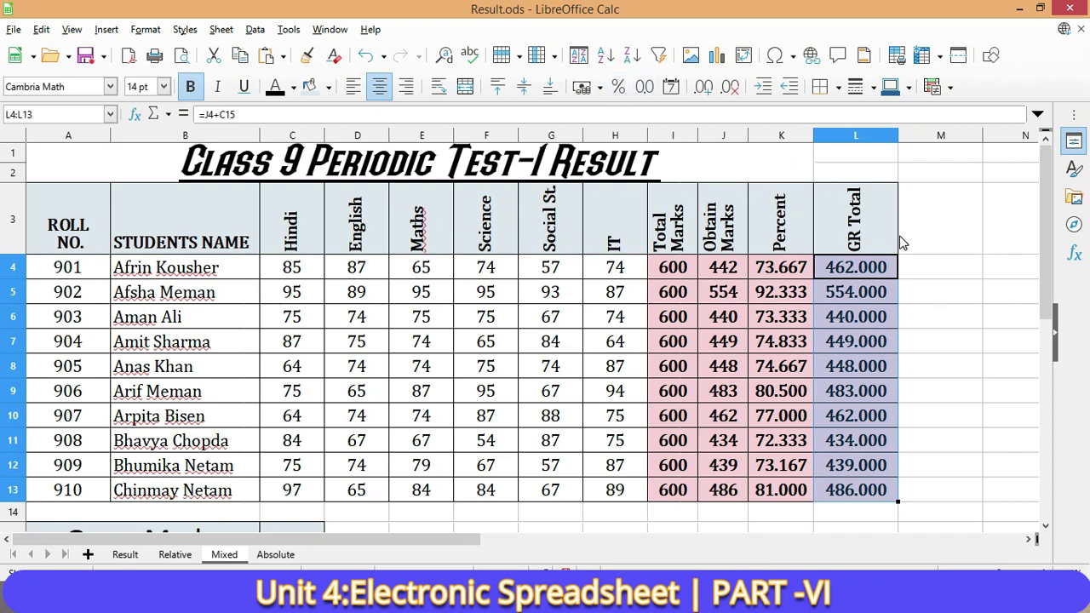
{"action": "left_click", "coordinate": [913, 309]}
Compare the J4/L4 formulas with J5/L5, revealing L5 references empty C16
{"action": "left_click", "coordinate": [722, 268]}
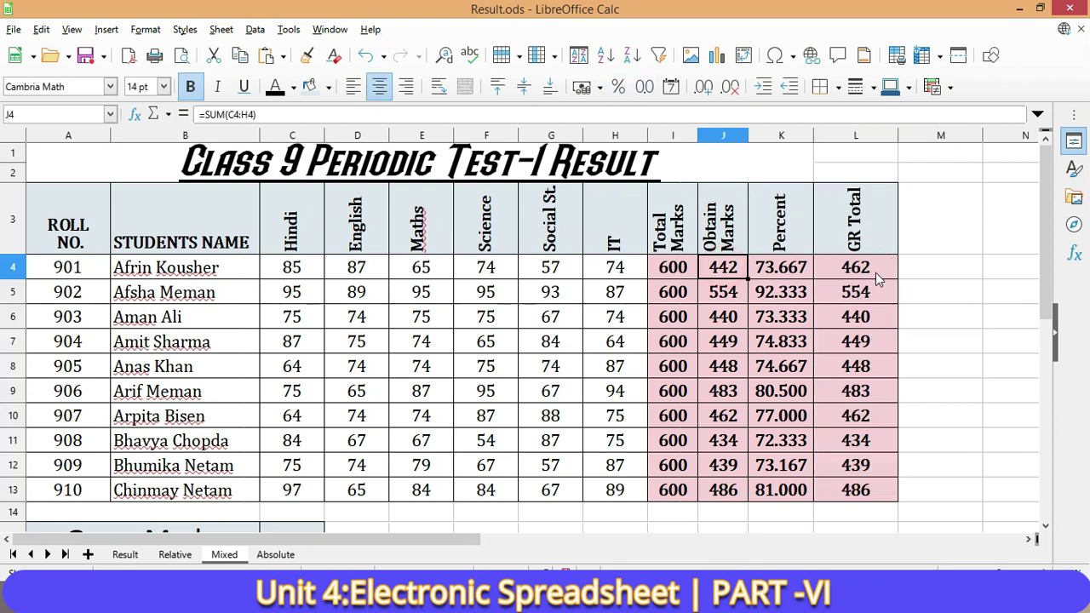
{"action": "left_click", "coordinate": [876, 272]}
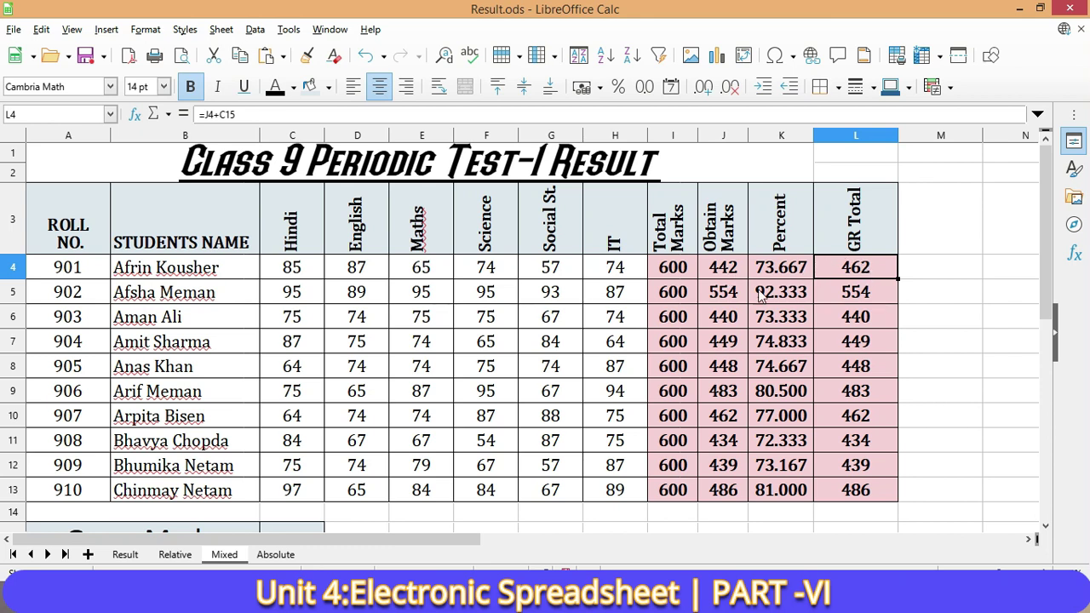
{"action": "left_click", "coordinate": [725, 293]}
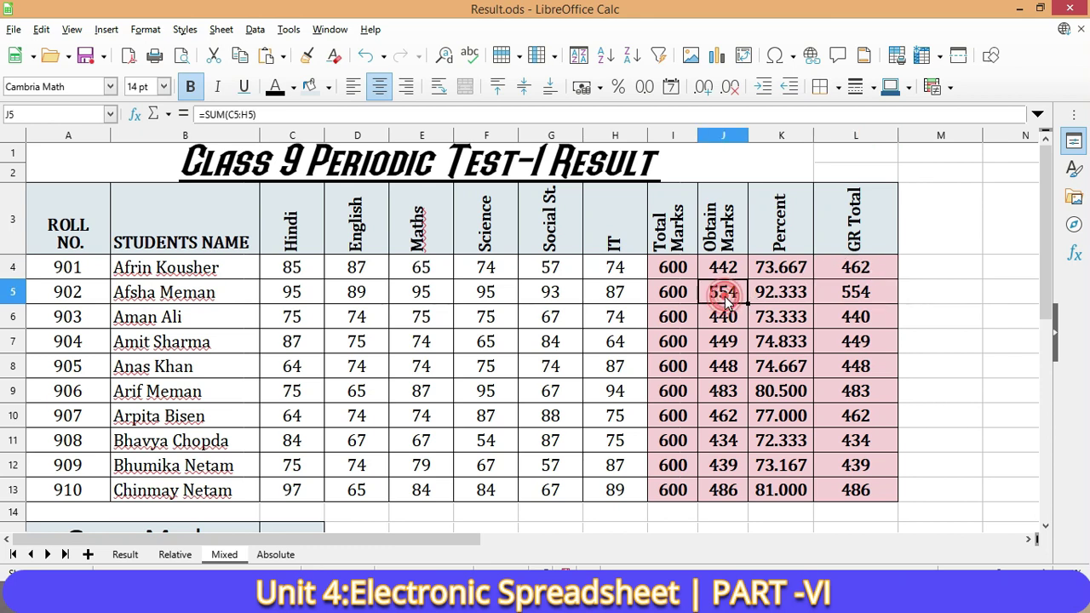
{"action": "left_click", "coordinate": [862, 291]}
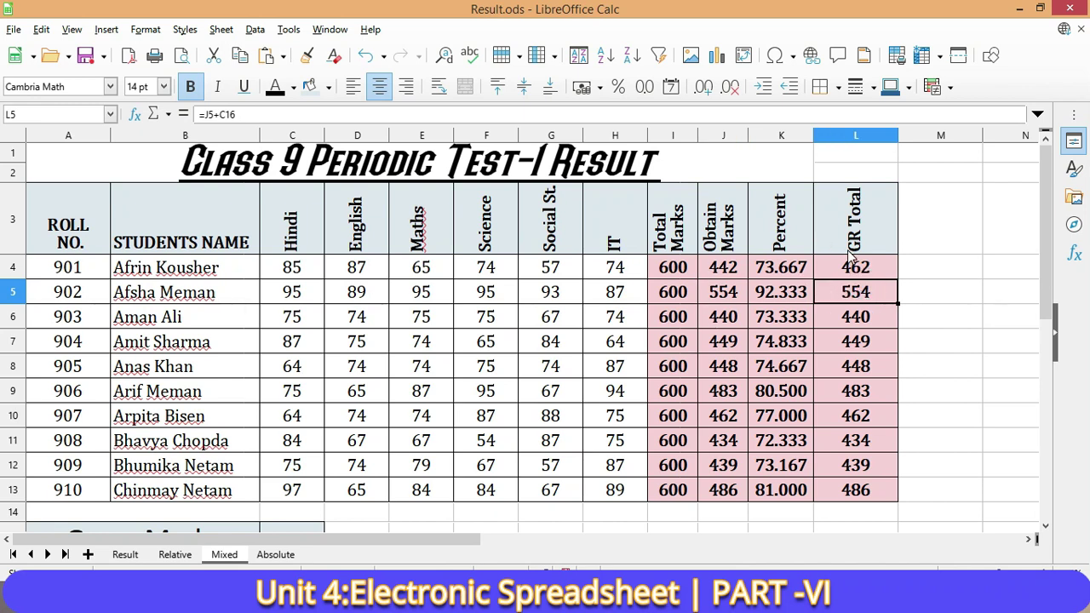
{"action": "left_click", "coordinate": [843, 269]}
{"action": "scroll", "coordinate": [554, 348], "scroll_direction": "down", "scroll_amount": 2}
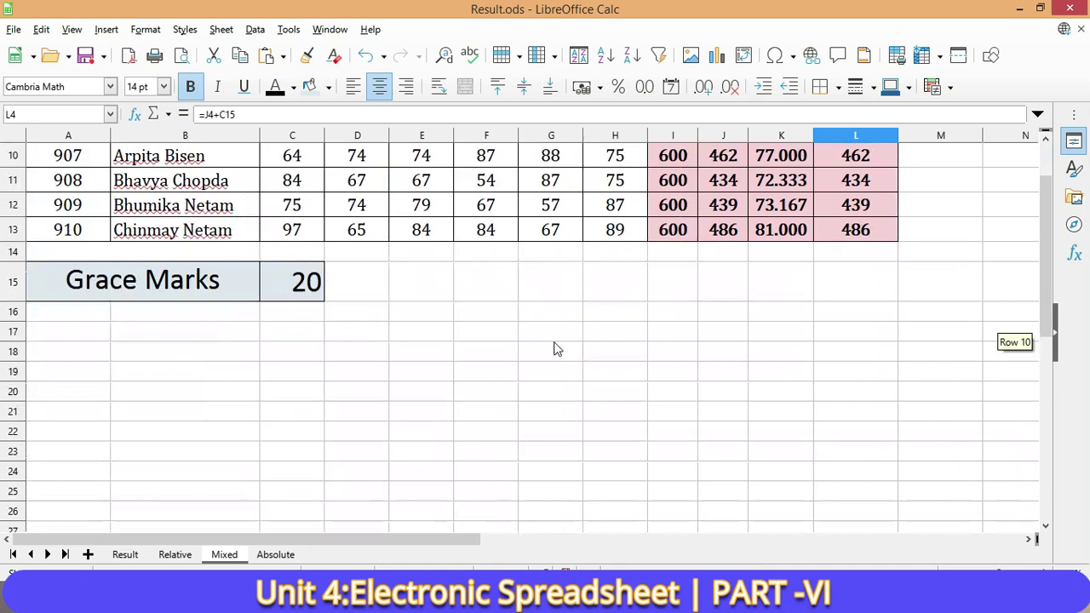
{"action": "scroll", "coordinate": [298, 233], "scroll_direction": "down", "scroll_amount": 1}
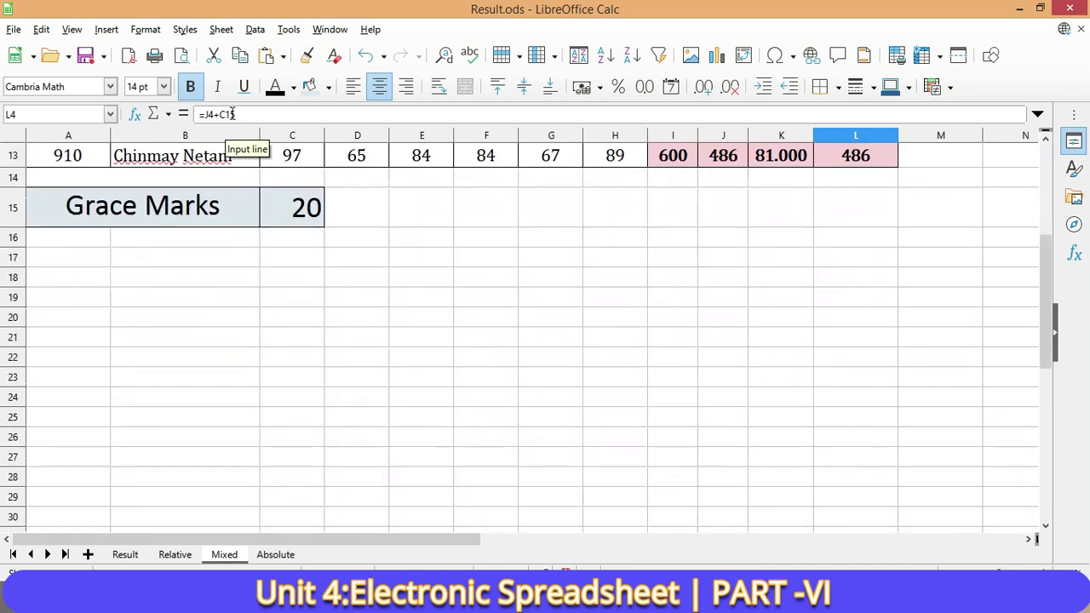
{"action": "scroll", "coordinate": [710, 291], "scroll_direction": "up", "scroll_amount": 4}
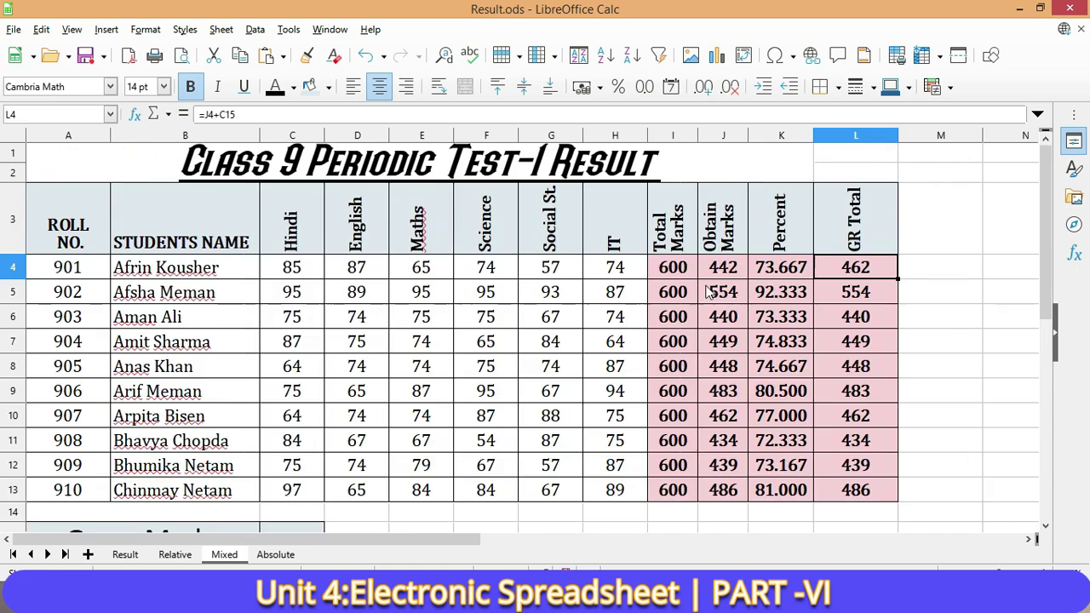
{"action": "left_click", "coordinate": [860, 298]}
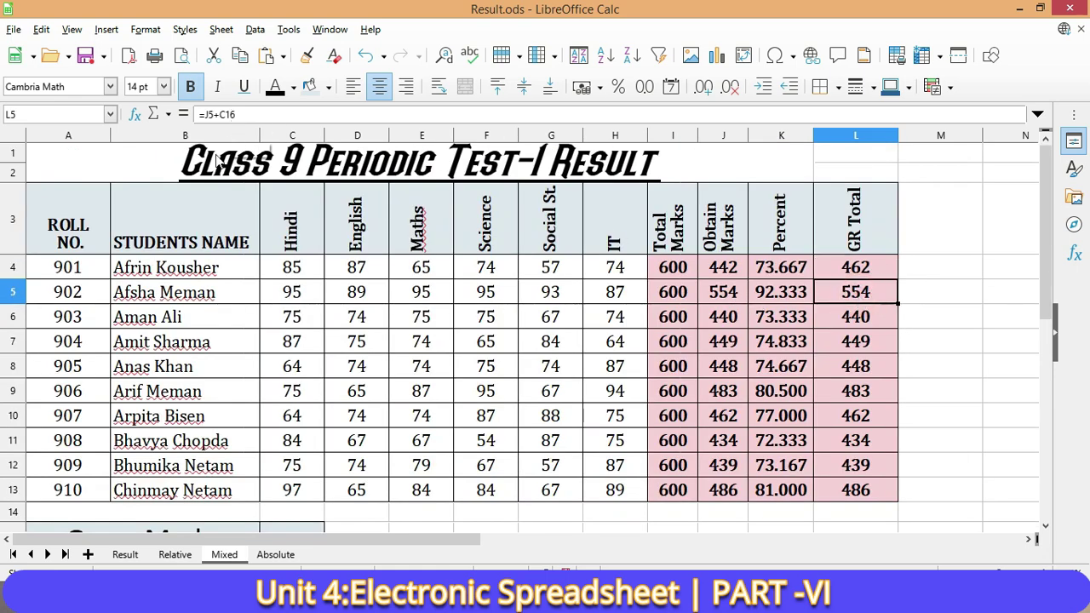
{"action": "scroll", "coordinate": [290, 384], "scroll_direction": "down", "scroll_amount": 3}
{"action": "left_click", "coordinate": [300, 309]}
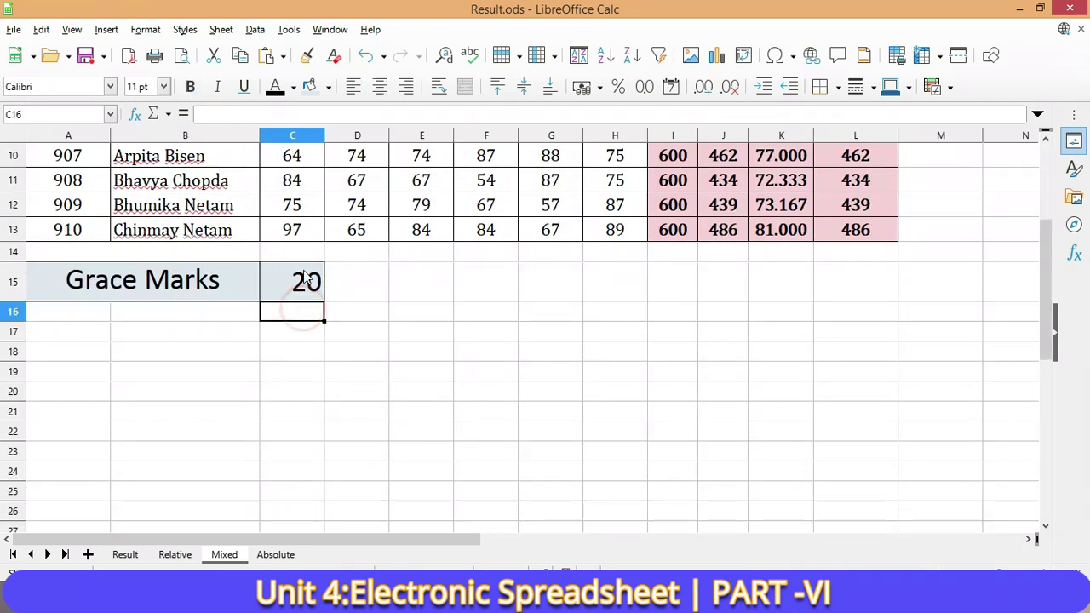
{"action": "scroll", "coordinate": [513, 298], "scroll_direction": "up", "scroll_amount": 3}
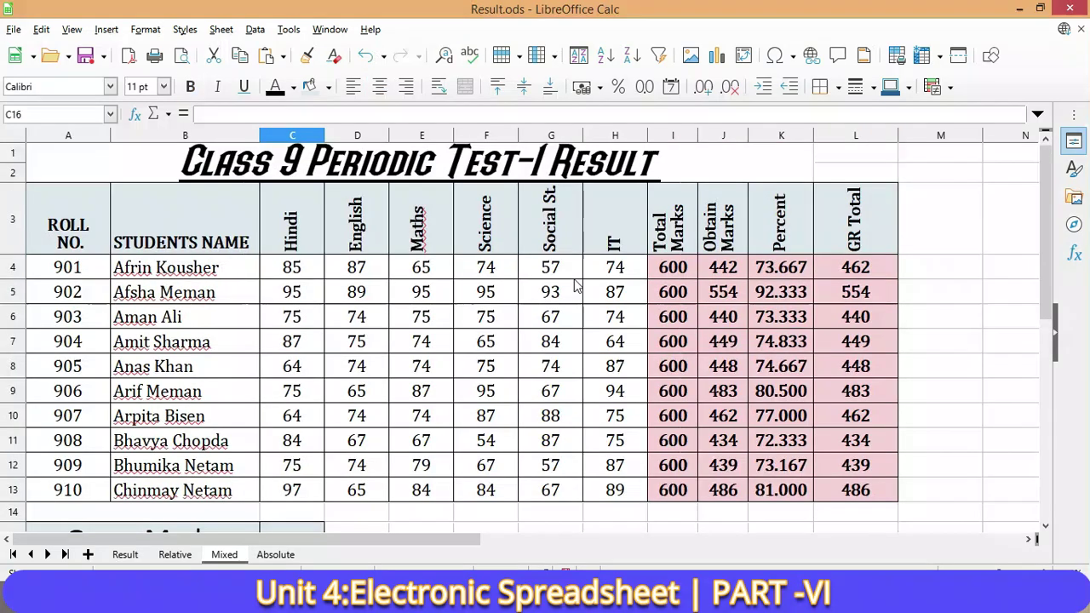
{"action": "left_click", "coordinate": [861, 274]}
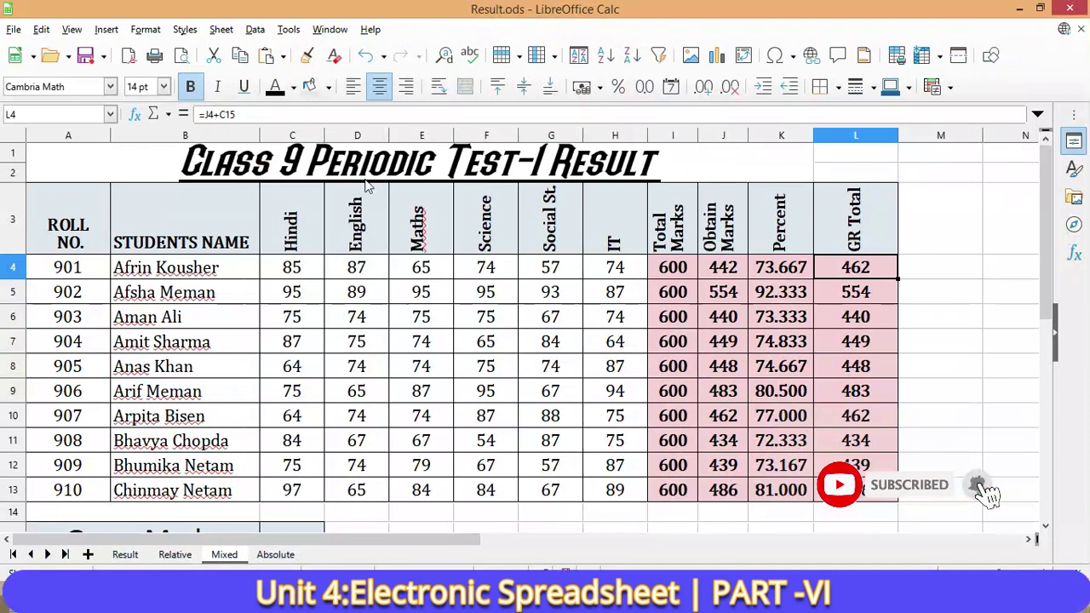
{"action": "left_click", "coordinate": [871, 294]}
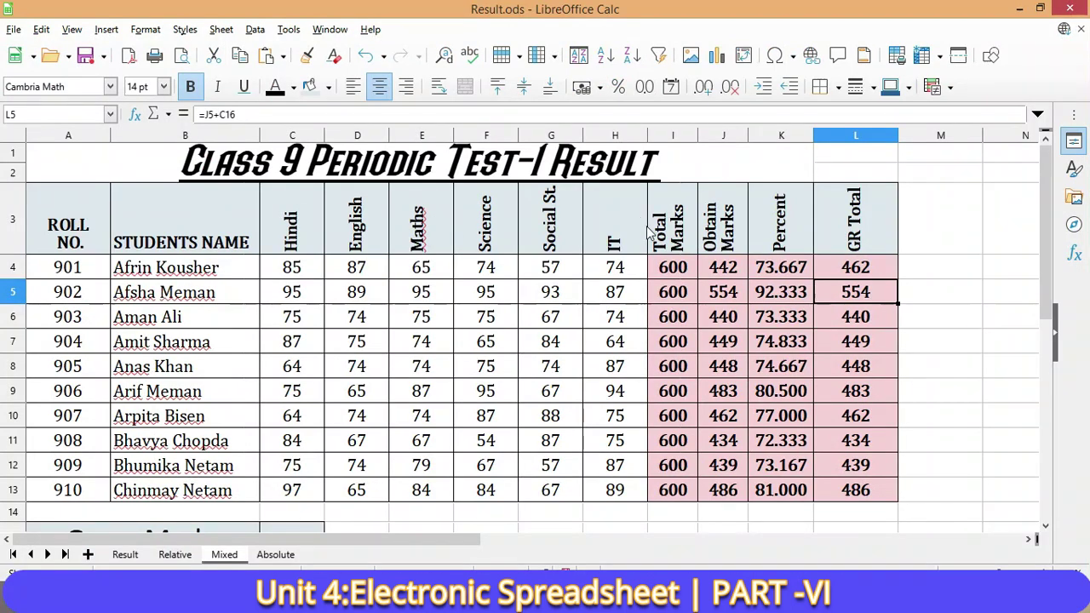
{"action": "left_click", "coordinate": [854, 317]}
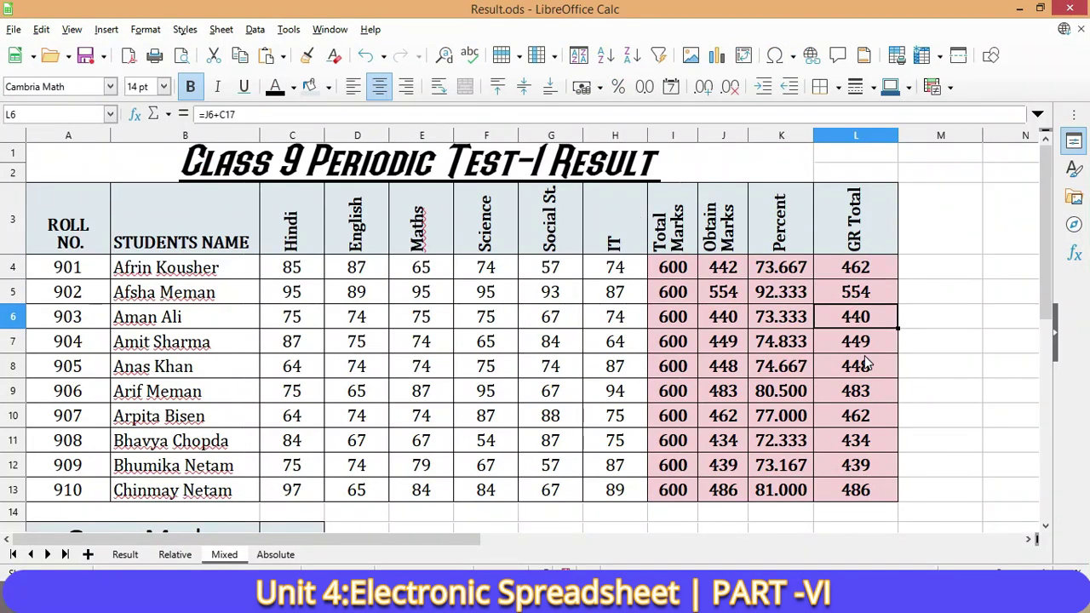
{"action": "left_click", "coordinate": [864, 349]}
{"action": "left_click", "coordinate": [864, 368]}
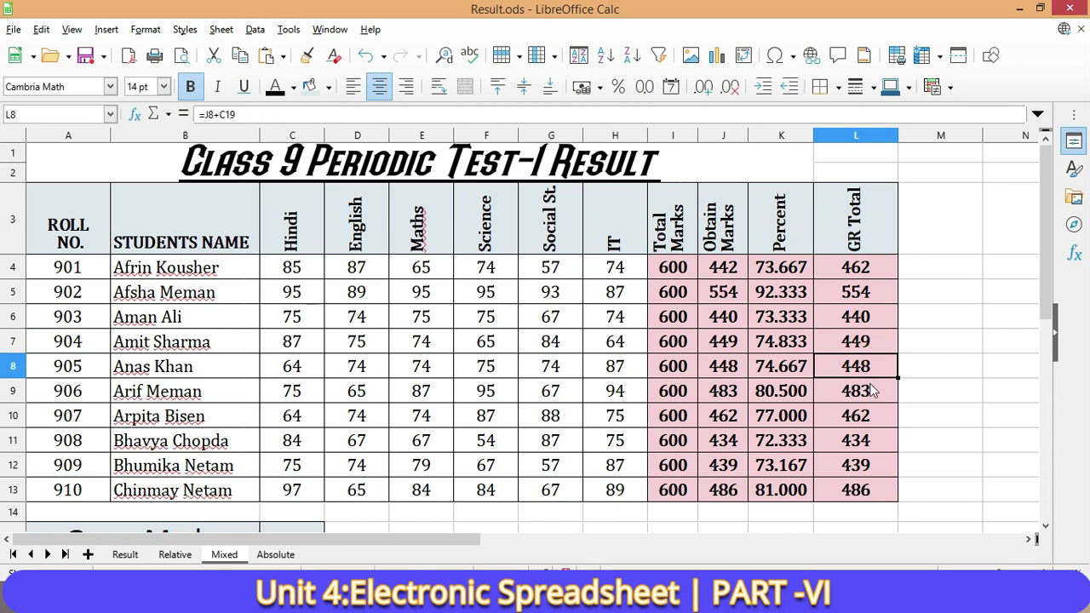
{"action": "left_click", "coordinate": [861, 394]}
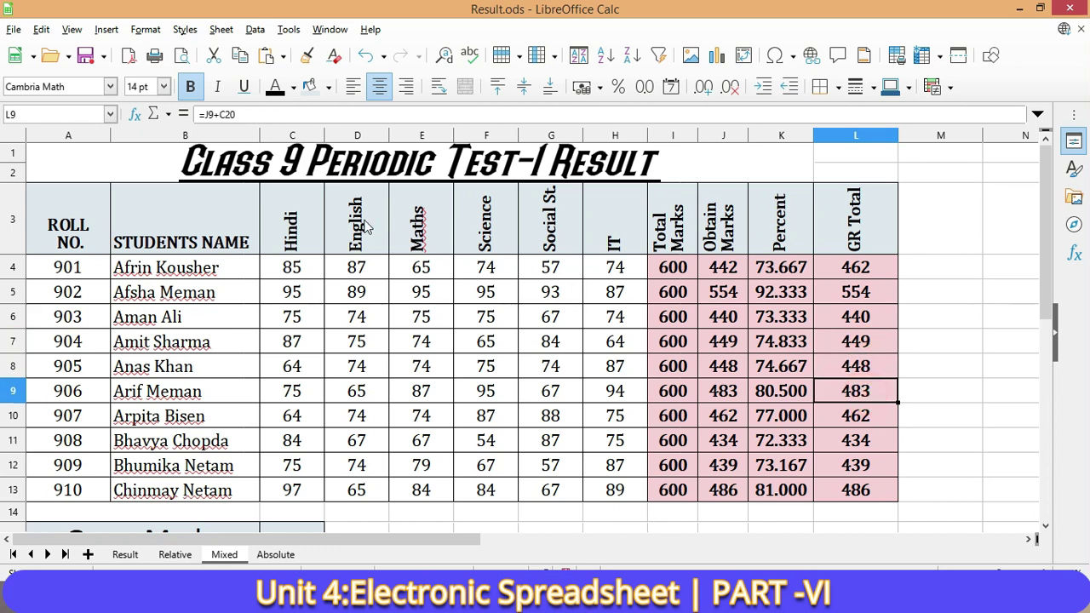
{"action": "left_click", "coordinate": [871, 269]}
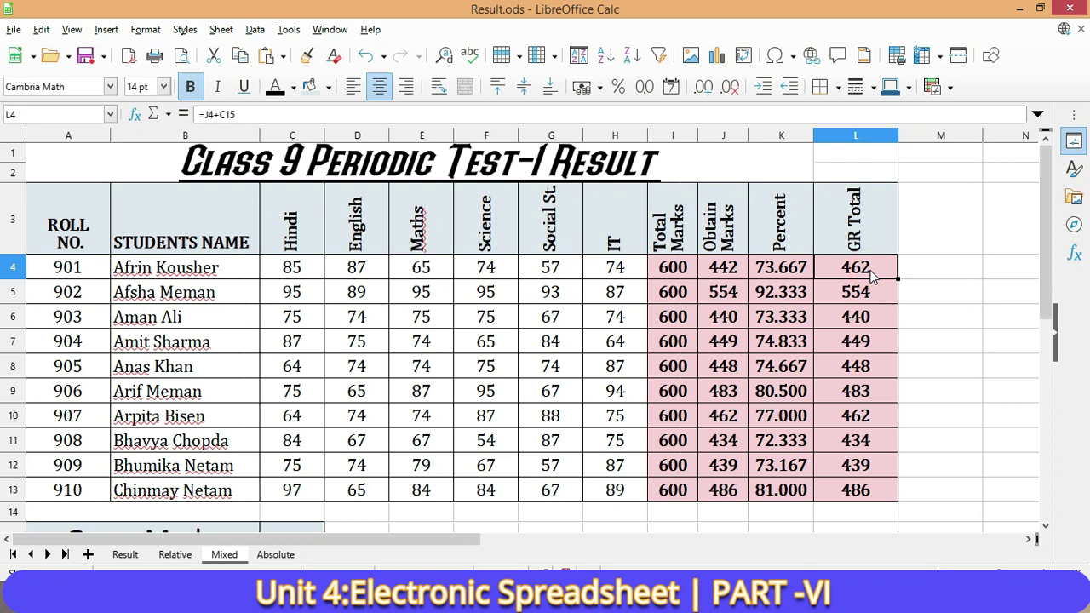
{"action": "scroll", "coordinate": [421, 428], "scroll_direction": "down", "scroll_amount": 2}
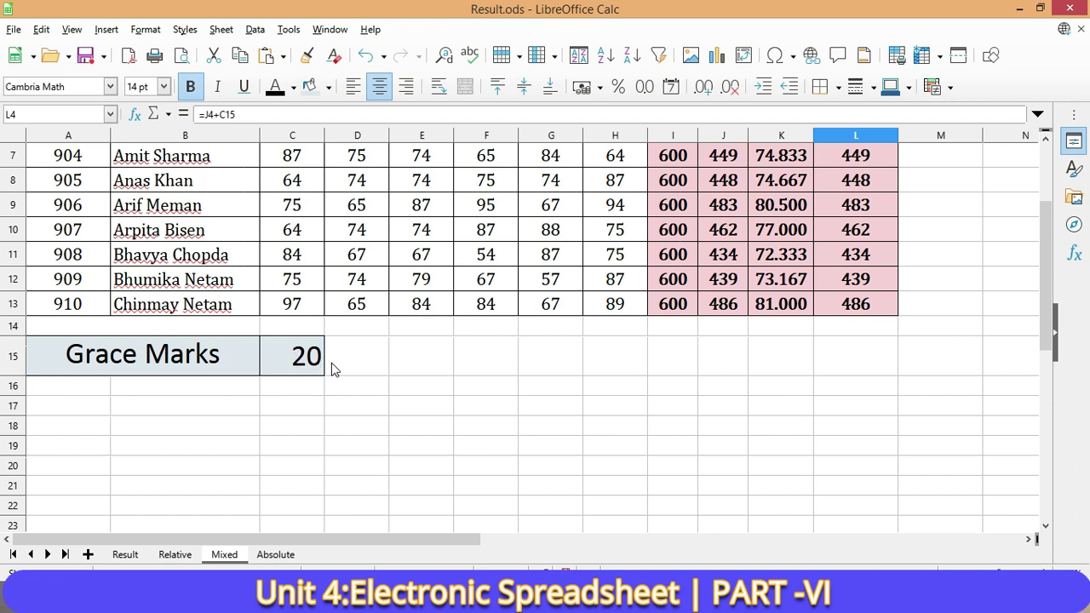
Insert a $ before 15 in L4's formula, making it =J4+C$15
{"action": "scroll", "coordinate": [887, 202], "scroll_direction": "up", "scroll_amount": 2}
{"action": "double_click", "coordinate": [886, 267]}
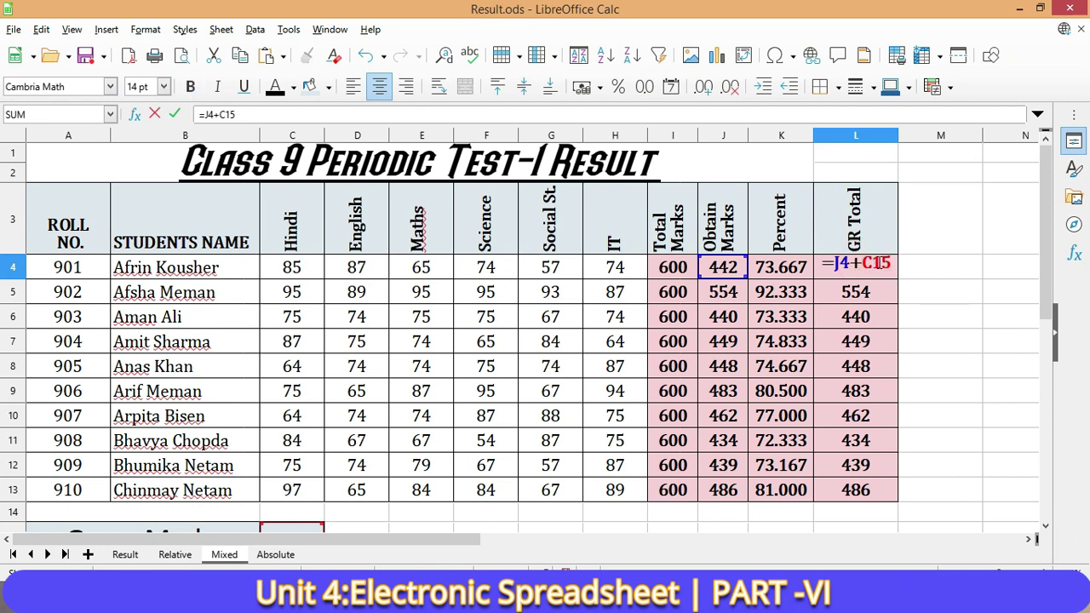
{"action": "scroll", "coordinate": [153, 407], "scroll_direction": "down", "scroll_amount": 3}
{"action": "scroll", "coordinate": [256, 273], "scroll_direction": "up", "scroll_amount": 3}
{"action": "scroll", "coordinate": [300, 505], "scroll_direction": "down", "scroll_amount": 2}
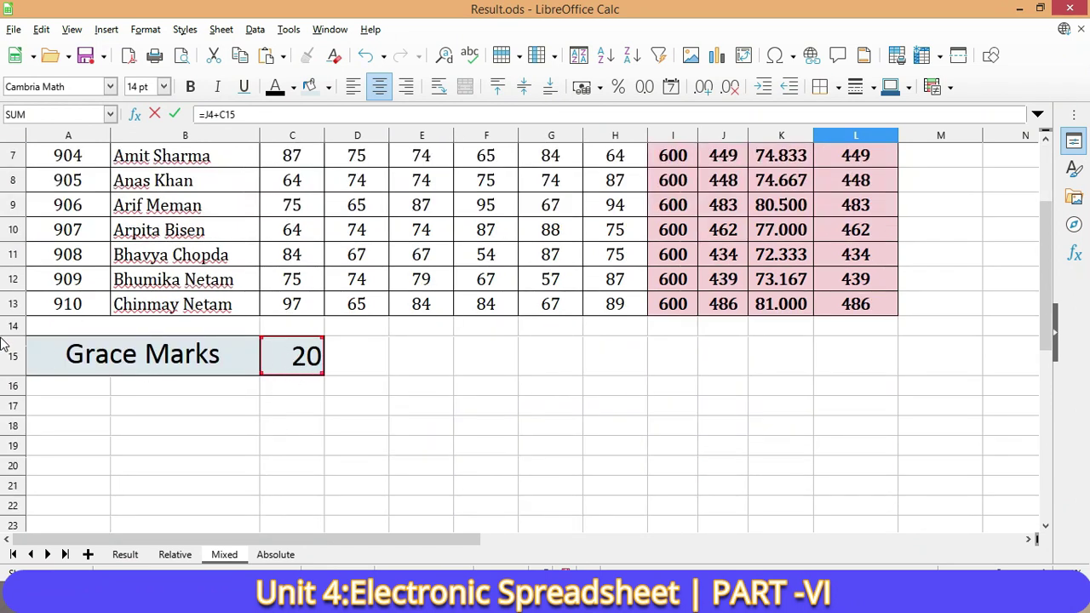
{"action": "scroll", "coordinate": [807, 167], "scroll_direction": "up", "scroll_amount": 2}
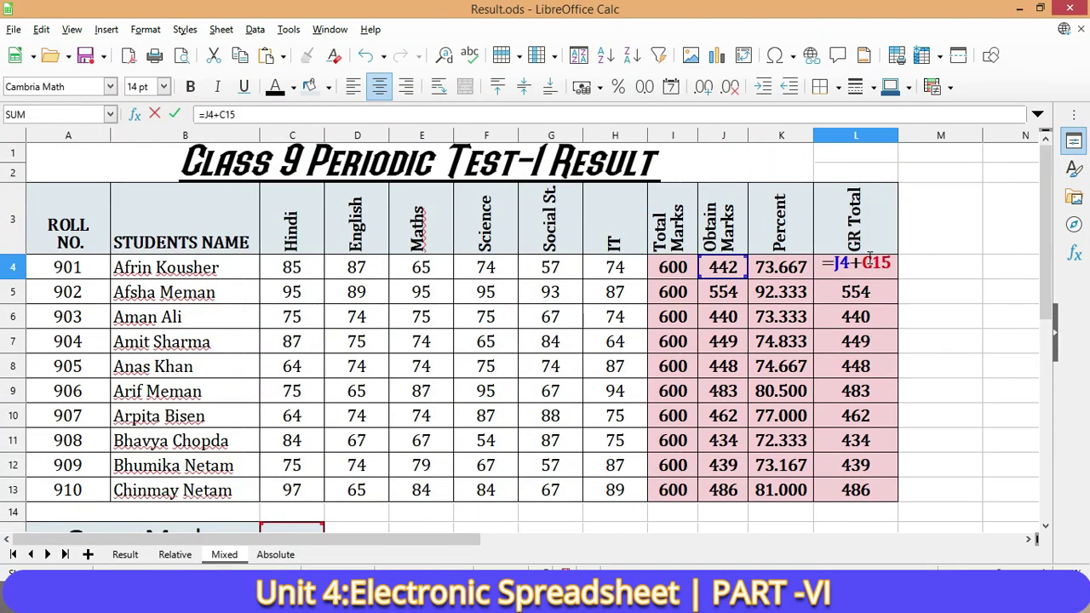
{"action": "scroll", "coordinate": [196, 372], "scroll_direction": "down", "scroll_amount": 3}
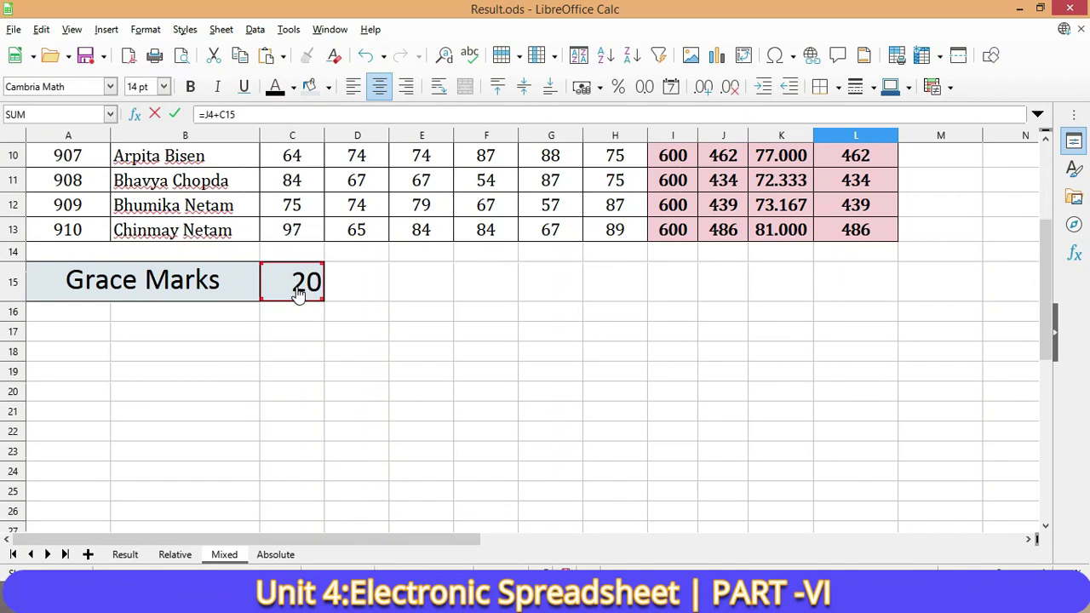
{"action": "scroll", "coordinate": [407, 278], "scroll_direction": "up", "scroll_amount": 2}
{"action": "scroll", "coordinate": [862, 248], "scroll_direction": "up", "scroll_amount": 1}
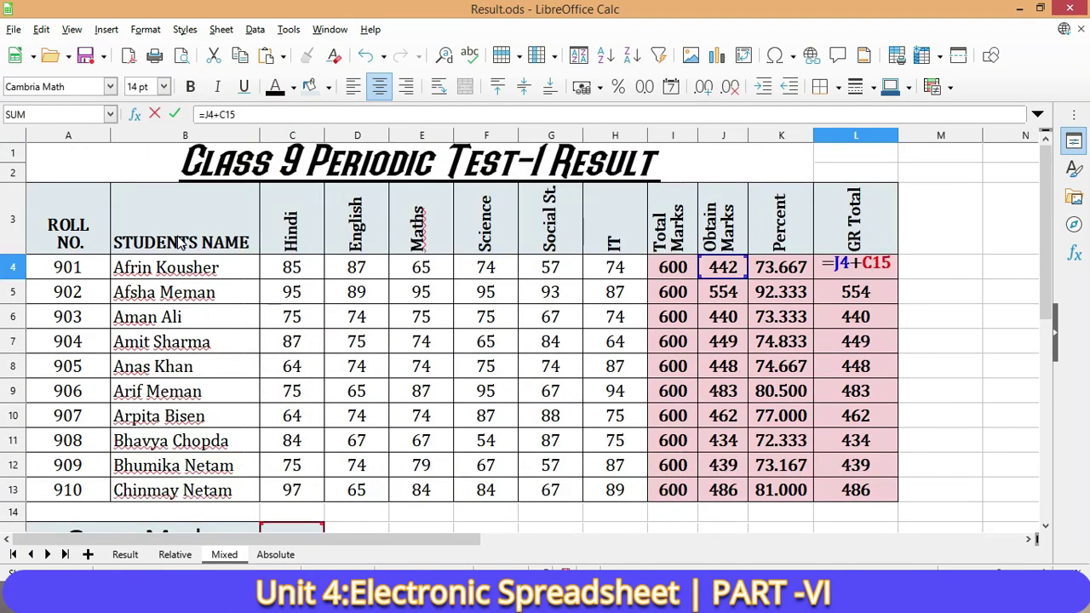
{"action": "type", "text": "$"}
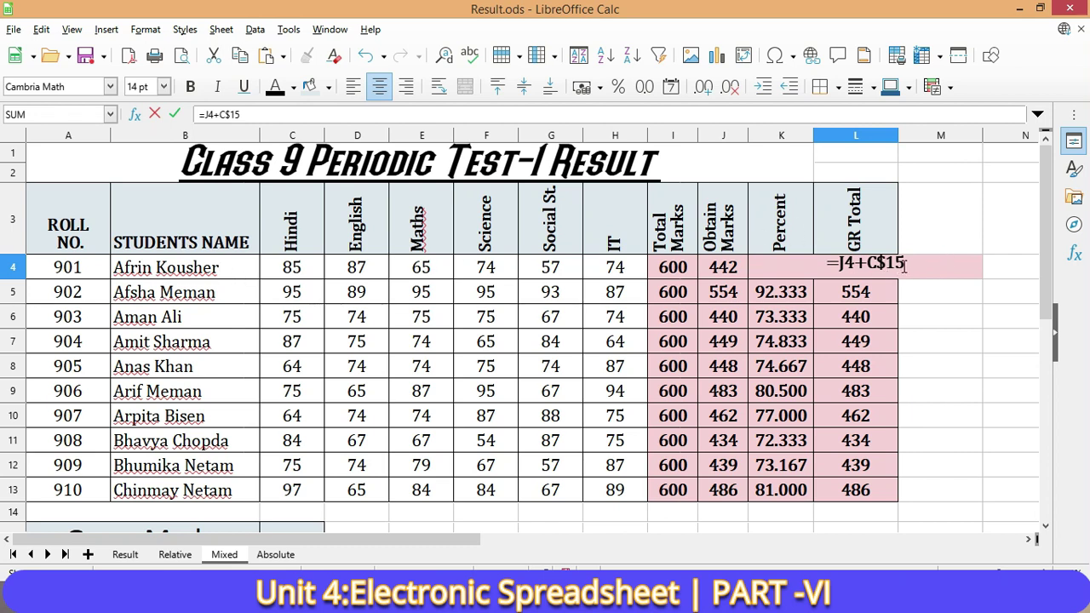
{"action": "key", "text": "Return"}
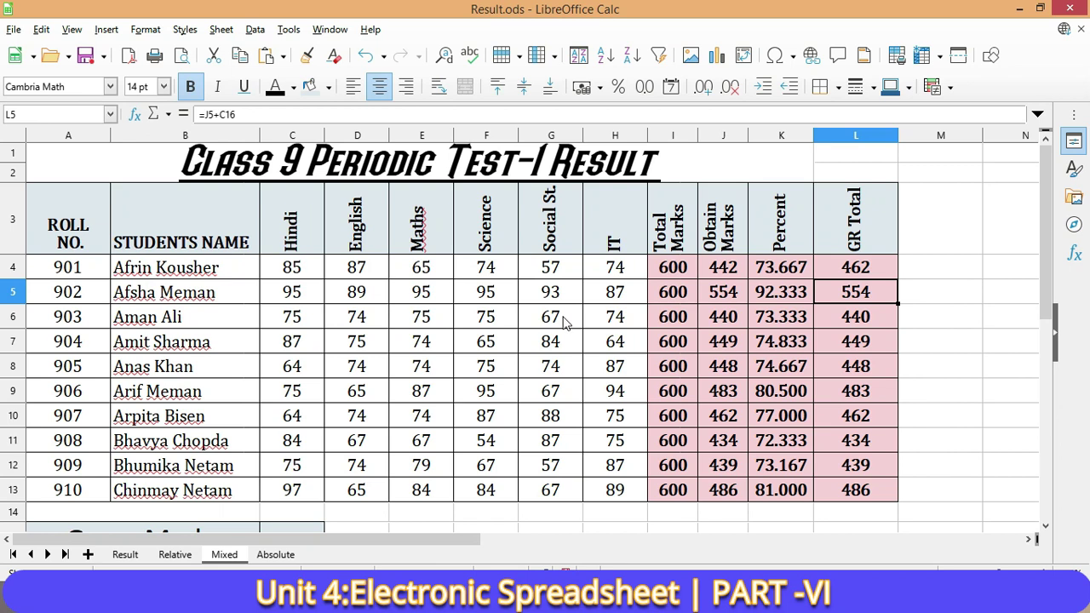
{"action": "left_click", "coordinate": [875, 269]}
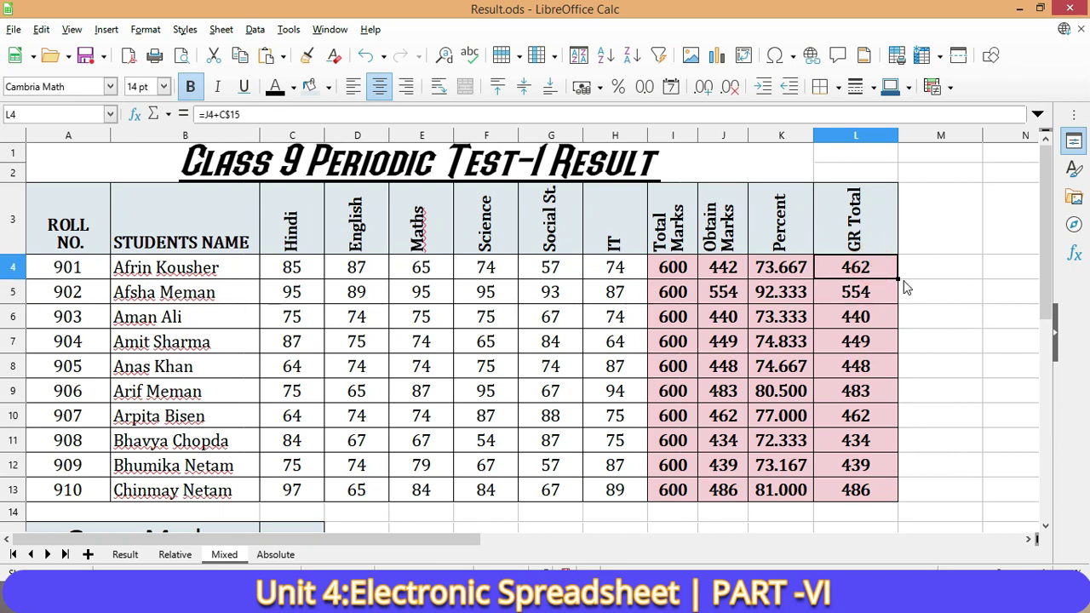
{"action": "left_click", "coordinate": [236, 116]}
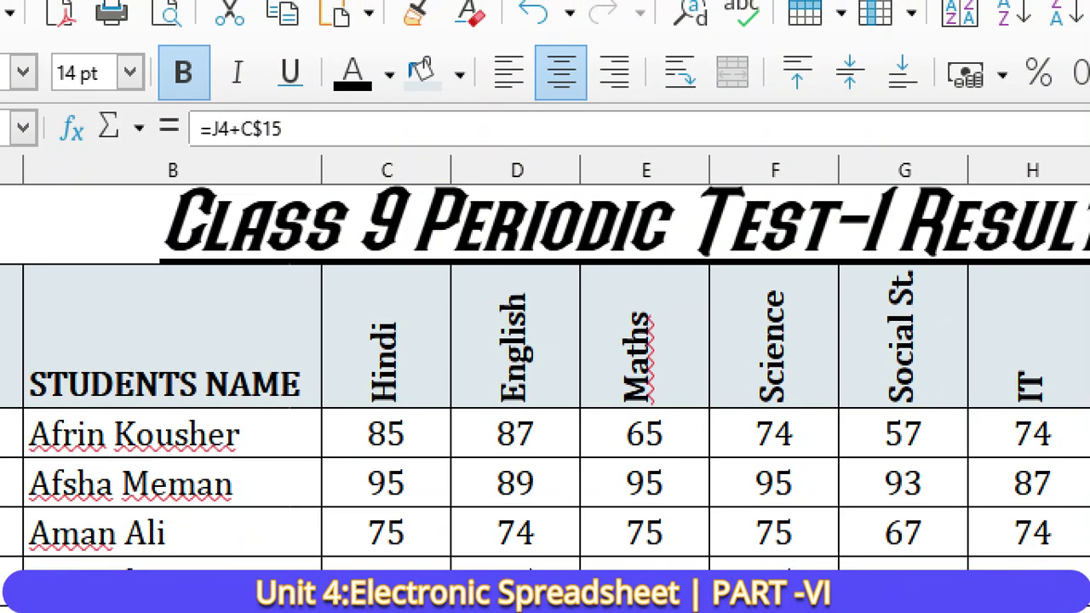
{"action": "left_click", "coordinate": [178, 123]}
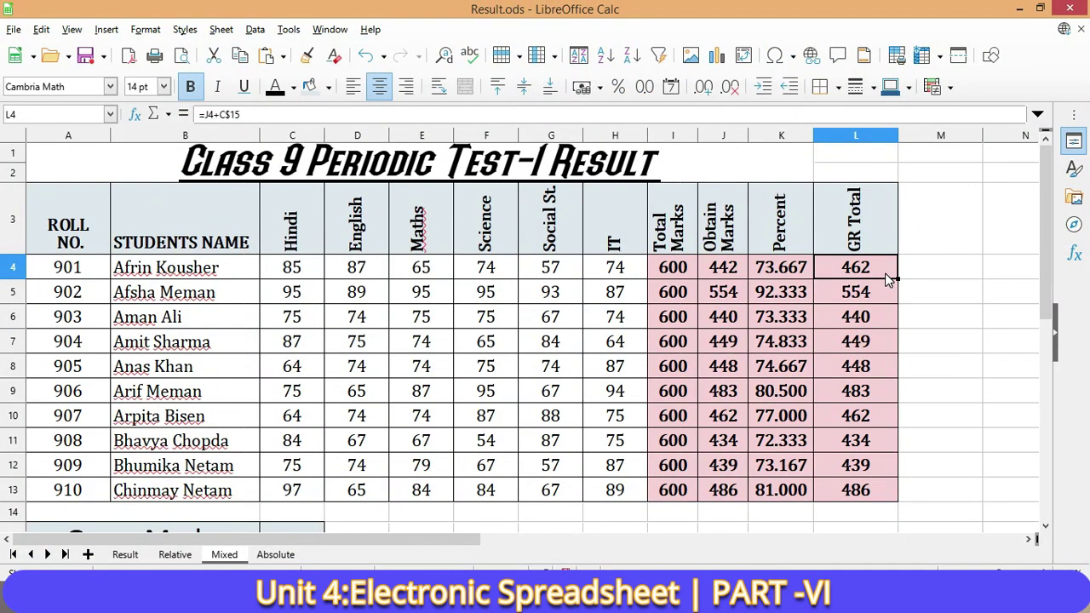
Fill L4's grace-mark formula down to L13 and check the copied formulas in L5–L8
{"action": "left_click_drag", "start_coordinate": [899, 278], "coordinate": [886, 492]}
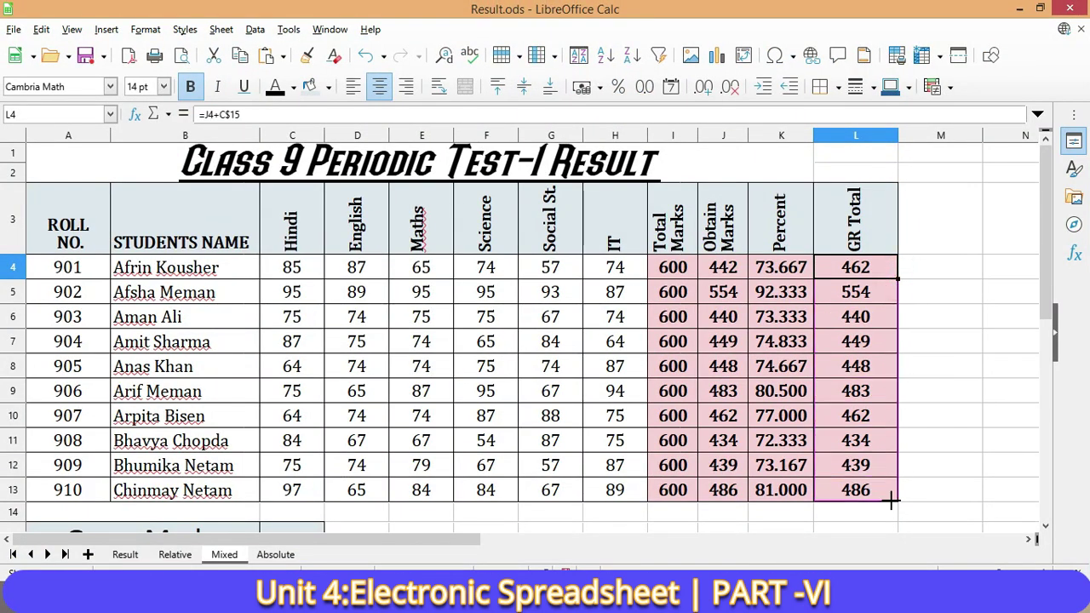
{"action": "left_click", "coordinate": [875, 299]}
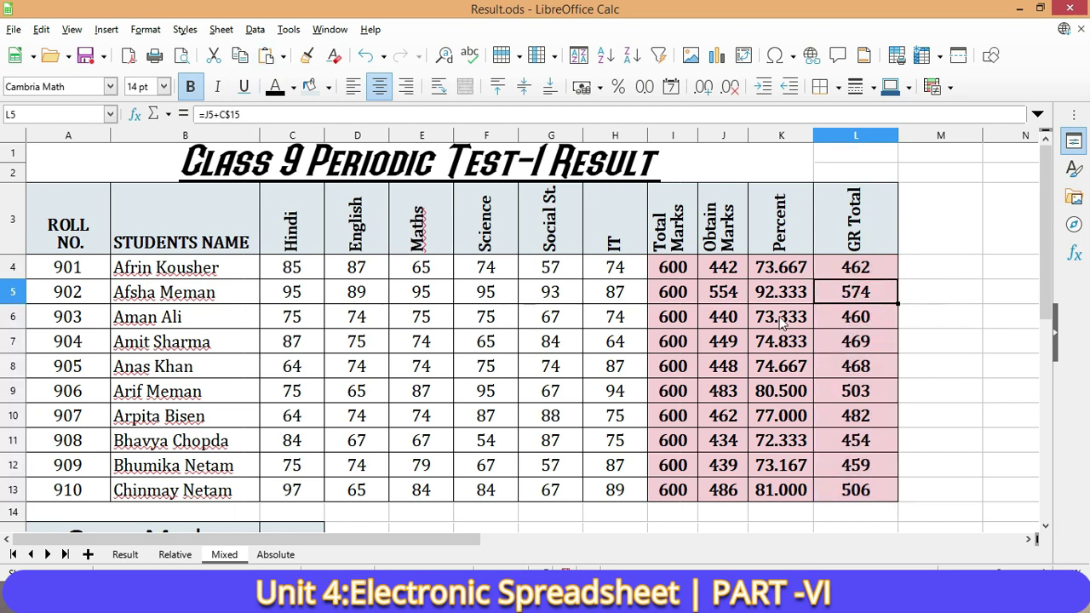
{"action": "left_click", "coordinate": [858, 317]}
{"action": "left_click", "coordinate": [862, 341]}
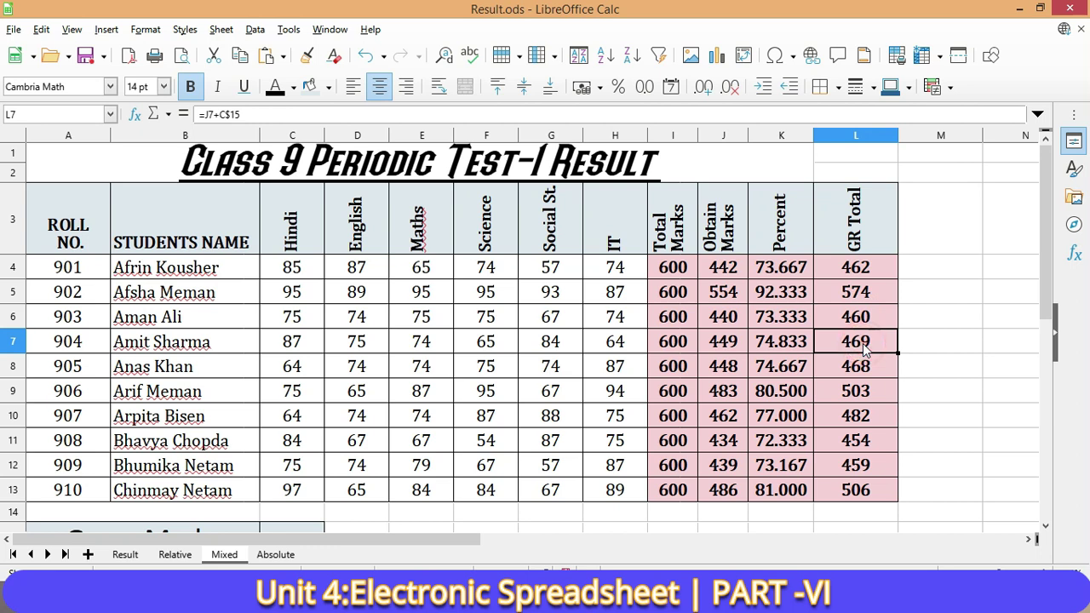
{"action": "left_click", "coordinate": [864, 367]}
Verify the copied formulas in L9 through L13, rechecking L11, L10 and L9
{"action": "left_click", "coordinate": [862, 391]}
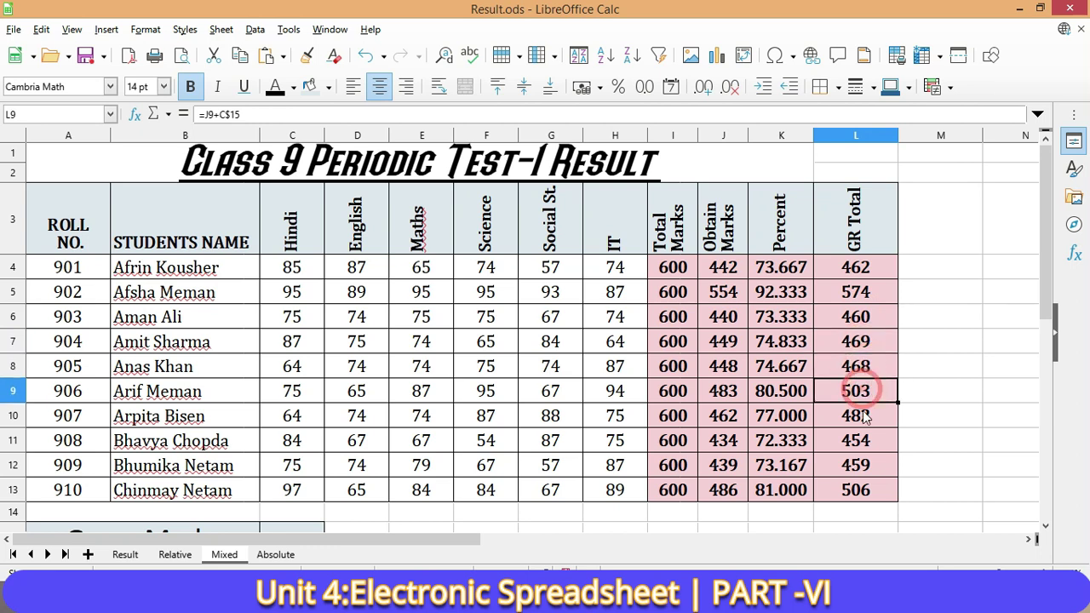
{"action": "left_click", "coordinate": [862, 416]}
{"action": "left_click", "coordinate": [863, 443]}
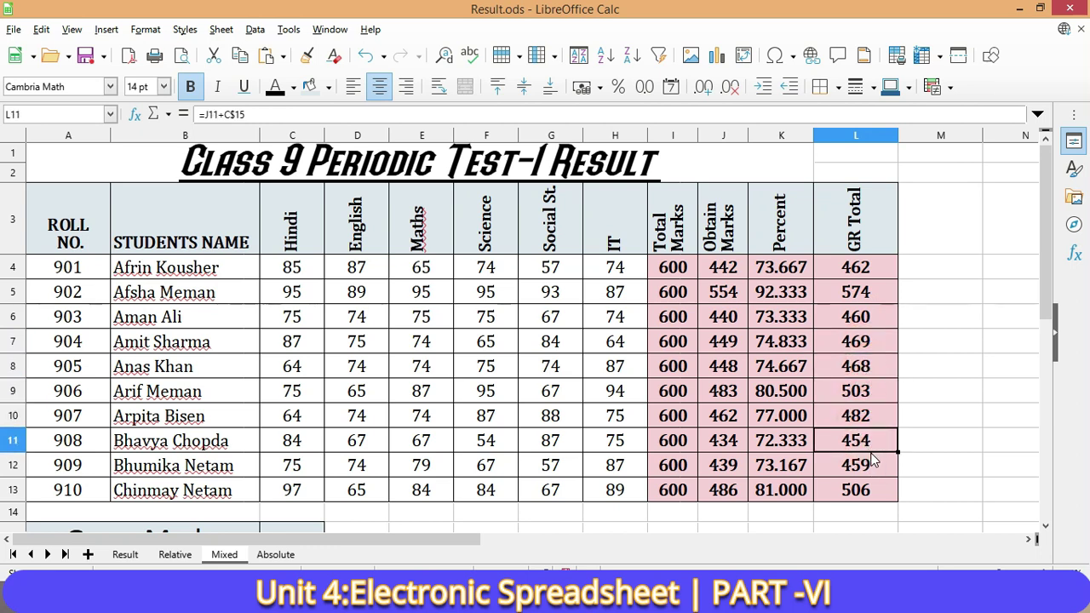
{"action": "left_click", "coordinate": [867, 467]}
{"action": "left_click", "coordinate": [868, 493]}
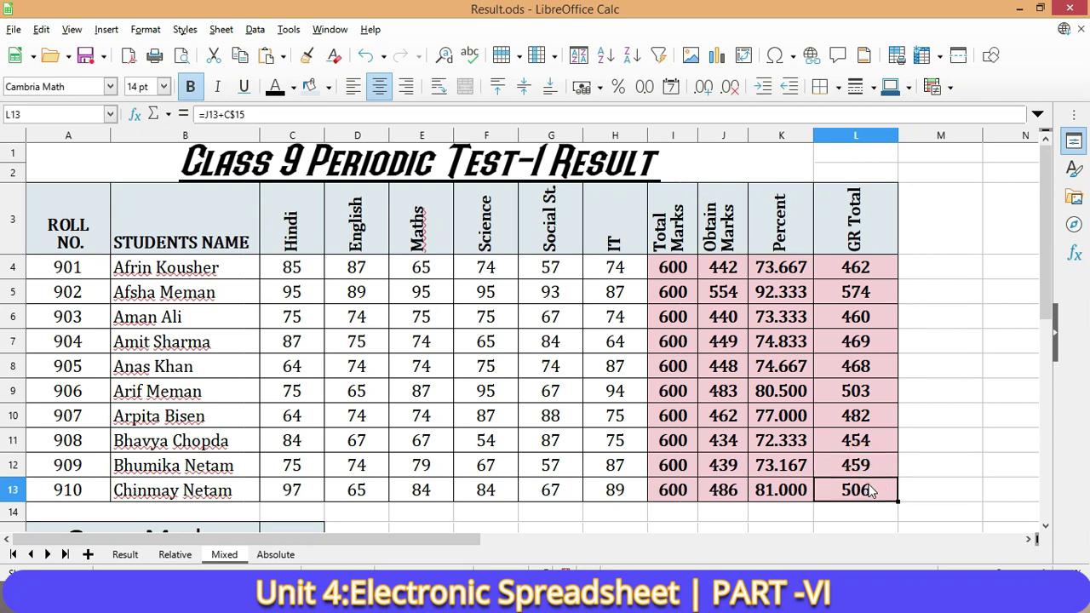
{"action": "left_click", "coordinate": [869, 442]}
{"action": "left_click", "coordinate": [869, 419]}
{"action": "left_click", "coordinate": [864, 390]}
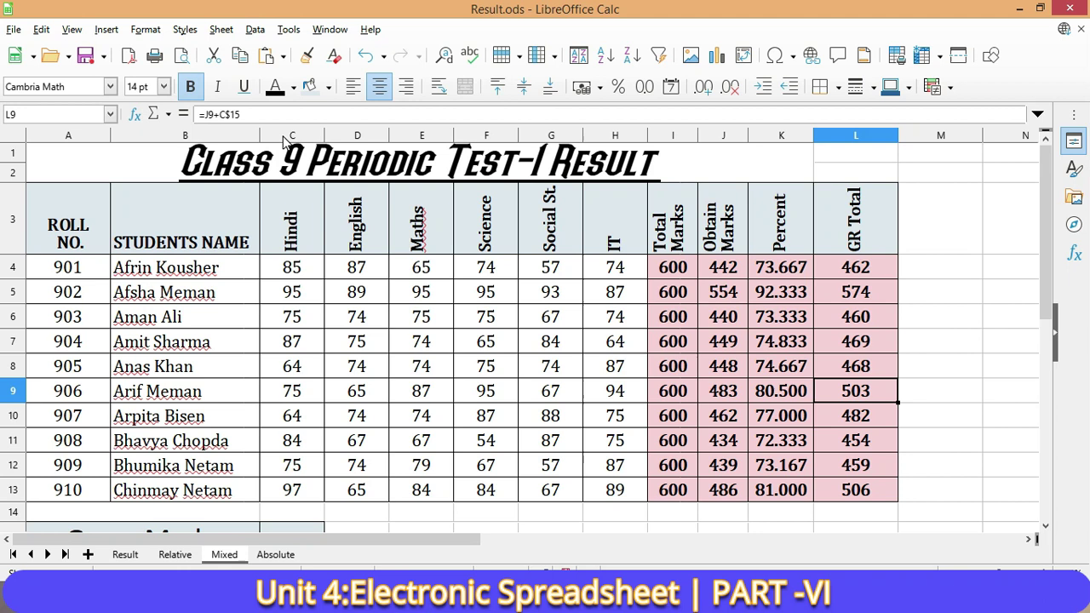
Glance at the Grace Marks row, deselect the table, and show the textbook's $A1 reference example
{"action": "scroll", "coordinate": [472, 349], "scroll_direction": "down", "scroll_amount": 4}
{"action": "scroll", "coordinate": [407, 278], "scroll_direction": "down", "scroll_amount": 3}
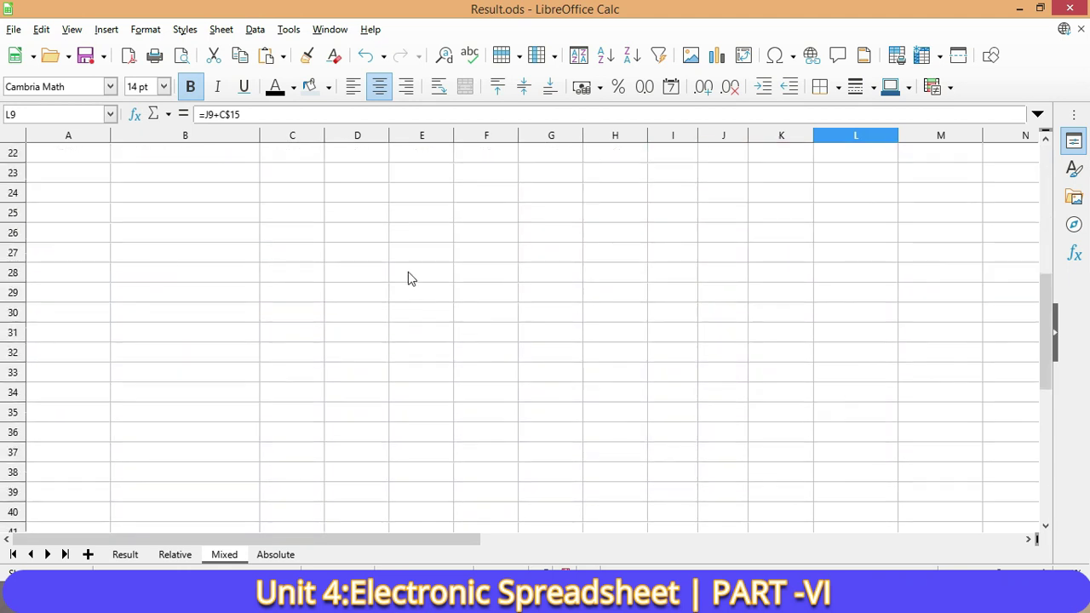
{"action": "scroll", "coordinate": [408, 279], "scroll_direction": "up", "scroll_amount": 3}
{"action": "left_click", "coordinate": [418, 294]}
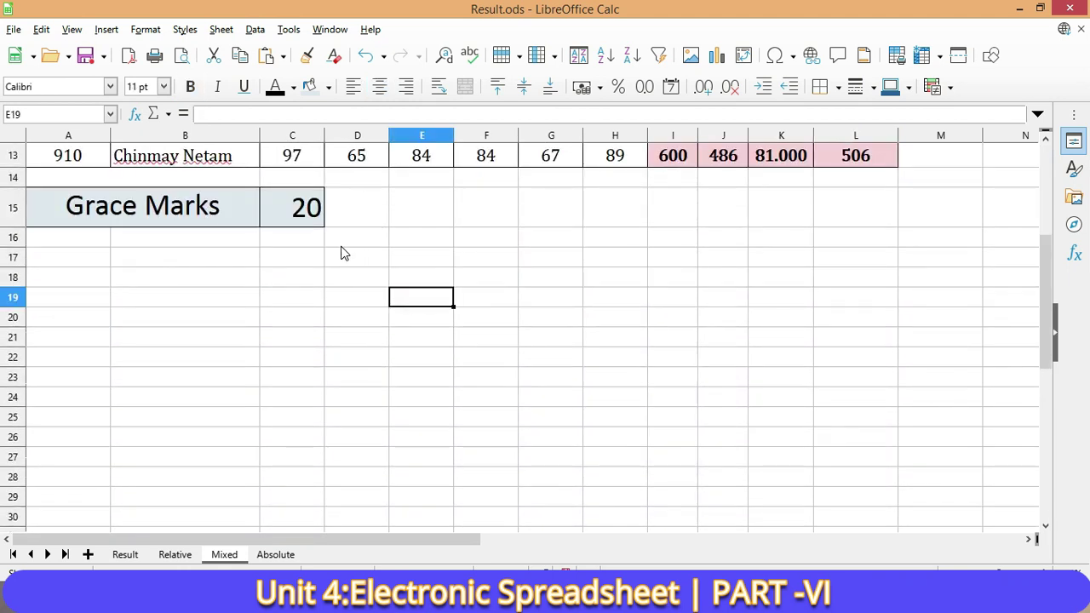
{"action": "scroll", "coordinate": [346, 255], "scroll_direction": "up", "scroll_amount": 4}
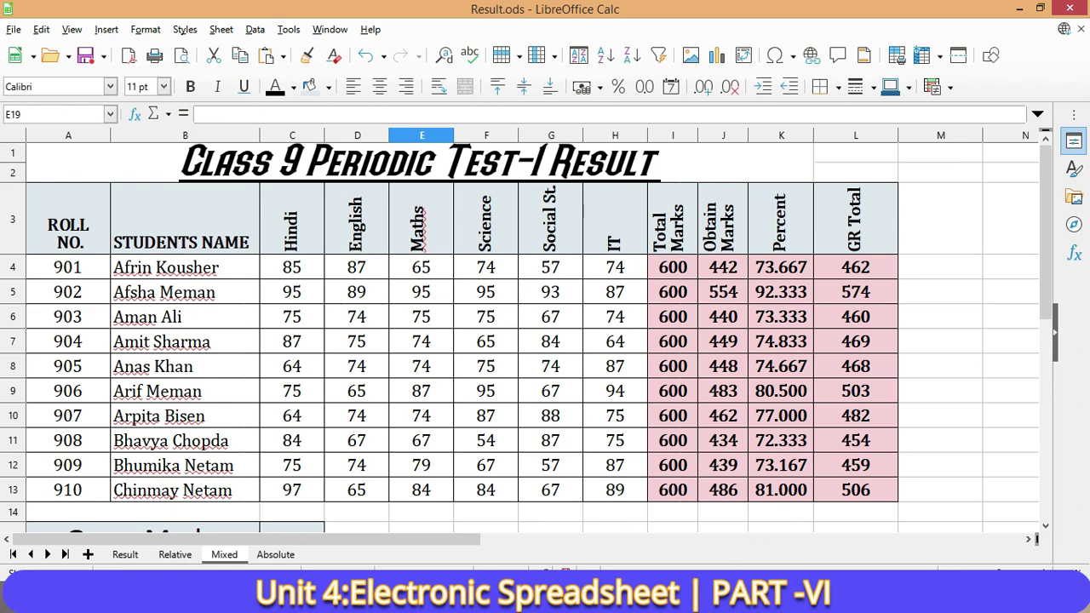
{"action": "key", "text": "alt+Tab"}
{"action": "left_click", "coordinate": [399, 361]}
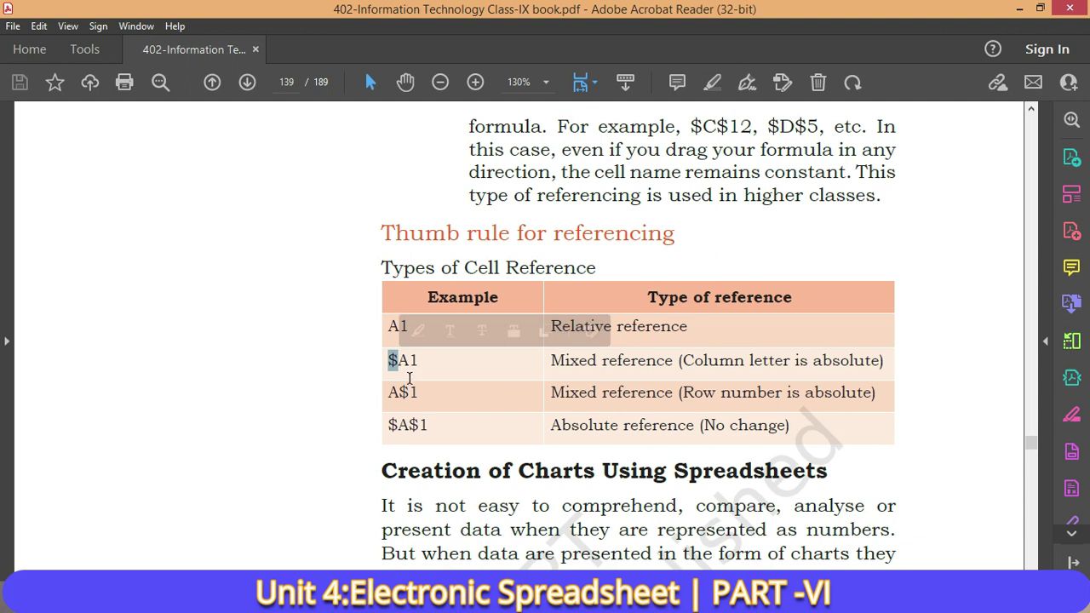
{"action": "left_click_drag", "start_coordinate": [410, 394], "coordinate": [399, 394]}
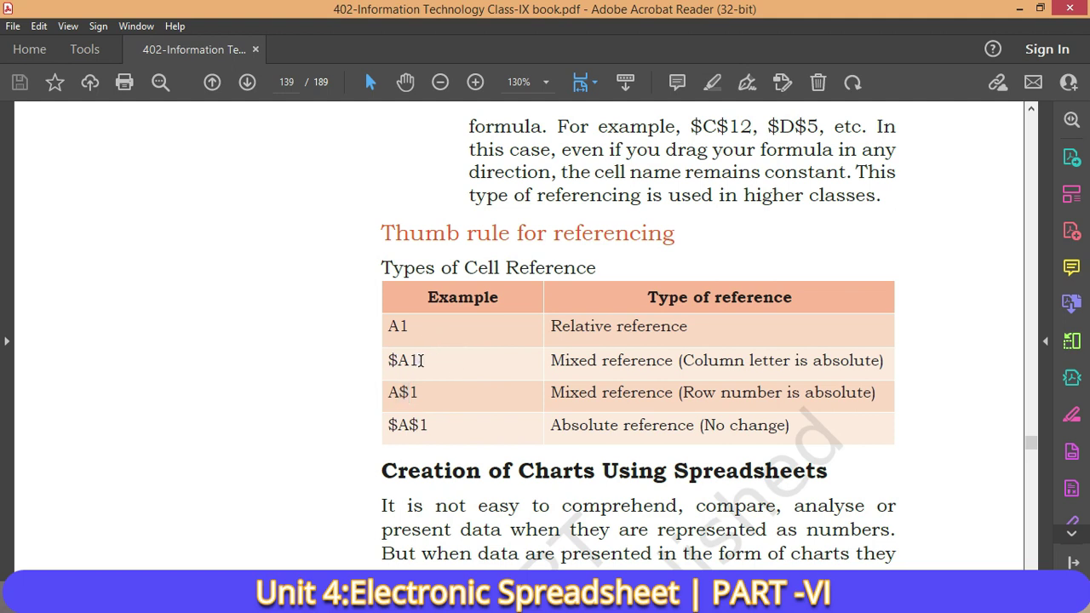
{"action": "left_click_drag", "start_coordinate": [421, 360], "coordinate": [398, 360]}
{"action": "left_click_drag", "start_coordinate": [439, 424], "coordinate": [419, 425]}
Back in Calc, change L4's formula to the absolute reference =J4+$C$15
{"action": "key", "text": "alt+Tab"}
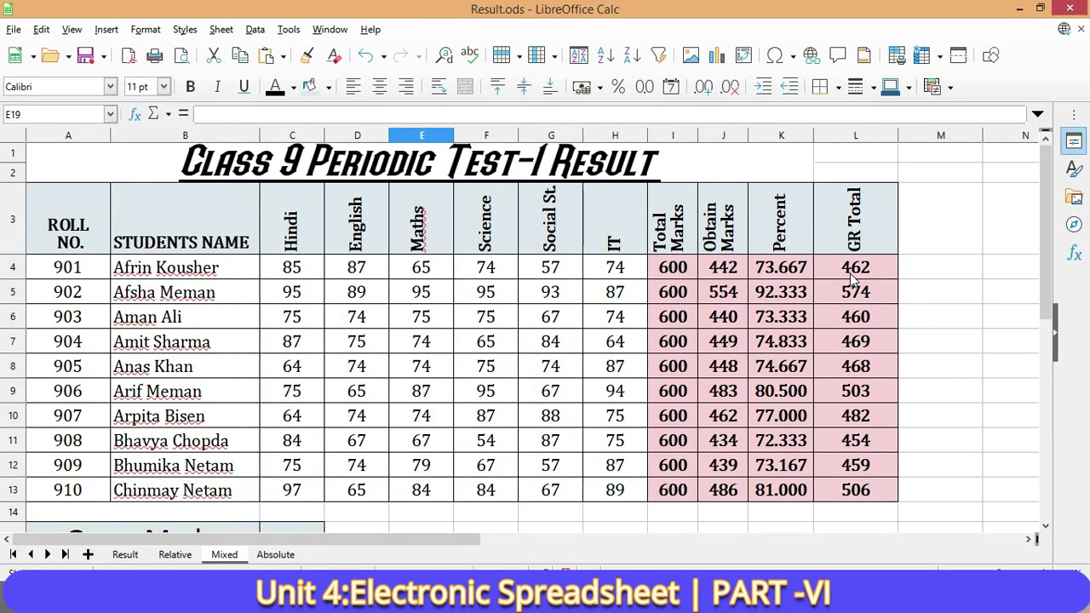
{"action": "left_click", "coordinate": [851, 272]}
{"action": "double_click", "coordinate": [851, 271]}
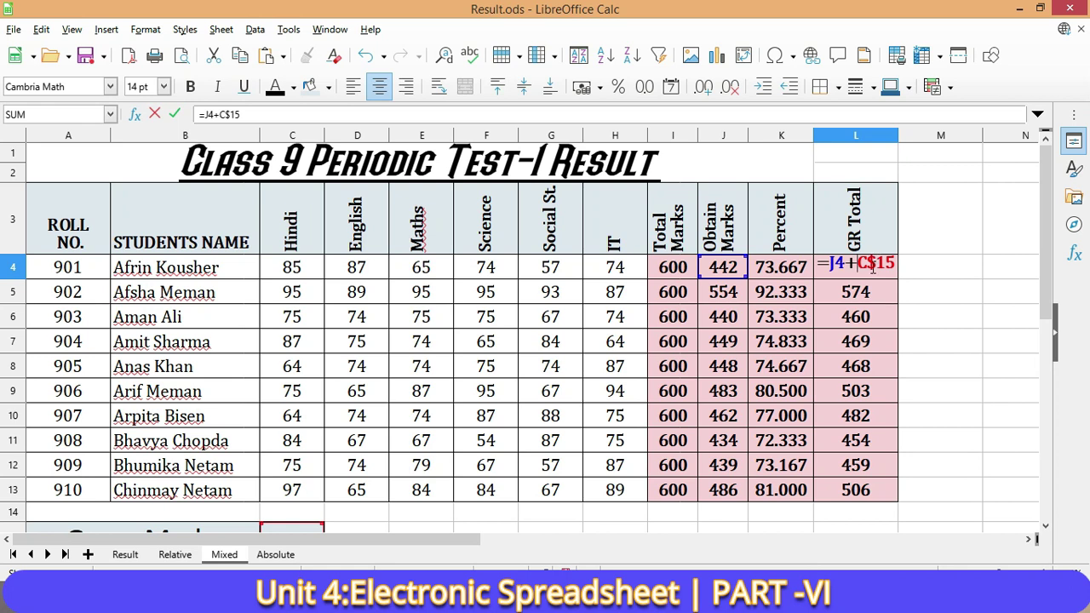
{"action": "type", "text": "$"}
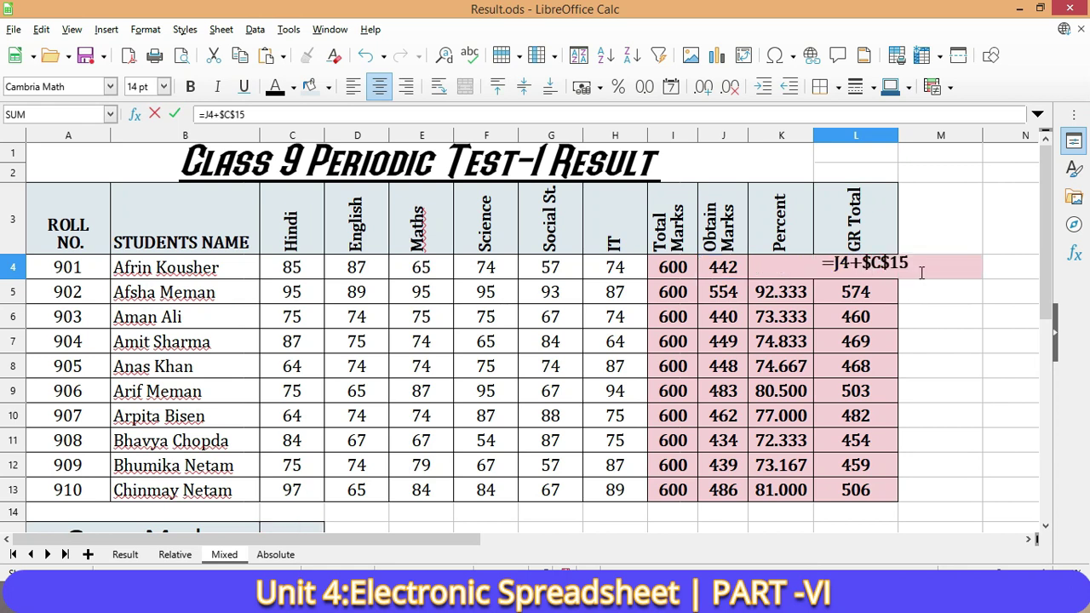
{"action": "key", "text": "Return"}
Fill the new L4 formula down to L13 and return to the textbook table
{"action": "key", "text": "Up"}
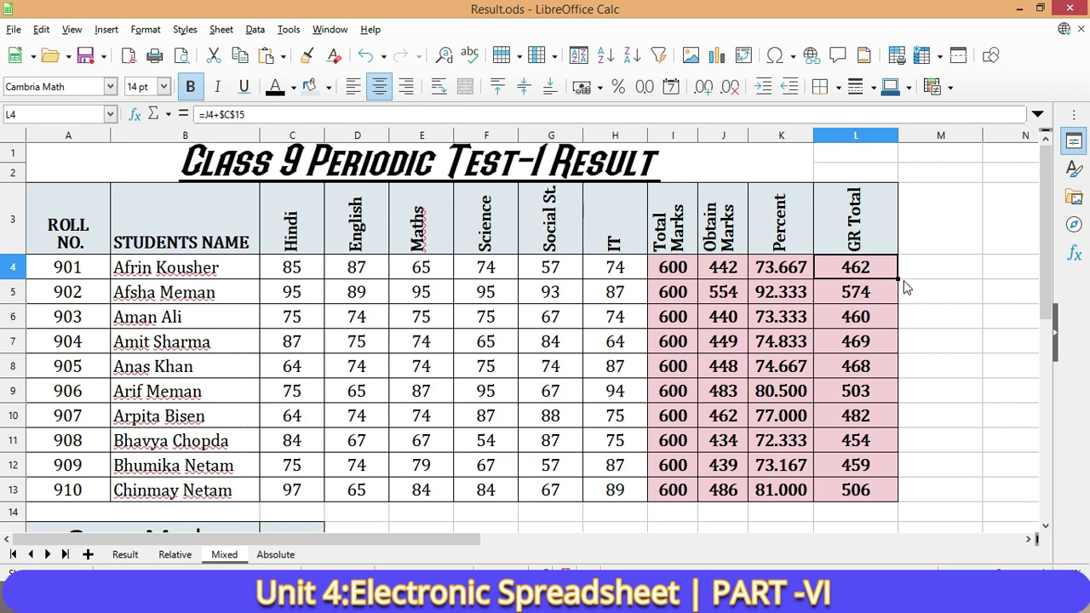
{"action": "left_click_drag", "start_coordinate": [899, 280], "coordinate": [901, 499]}
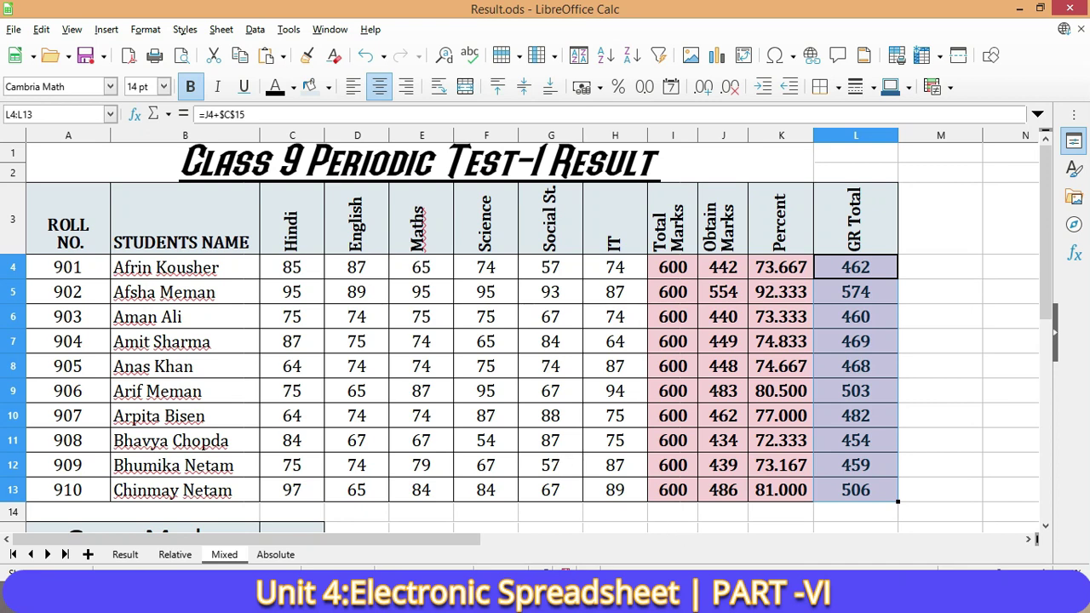
{"action": "key", "text": "alt+Tab"}
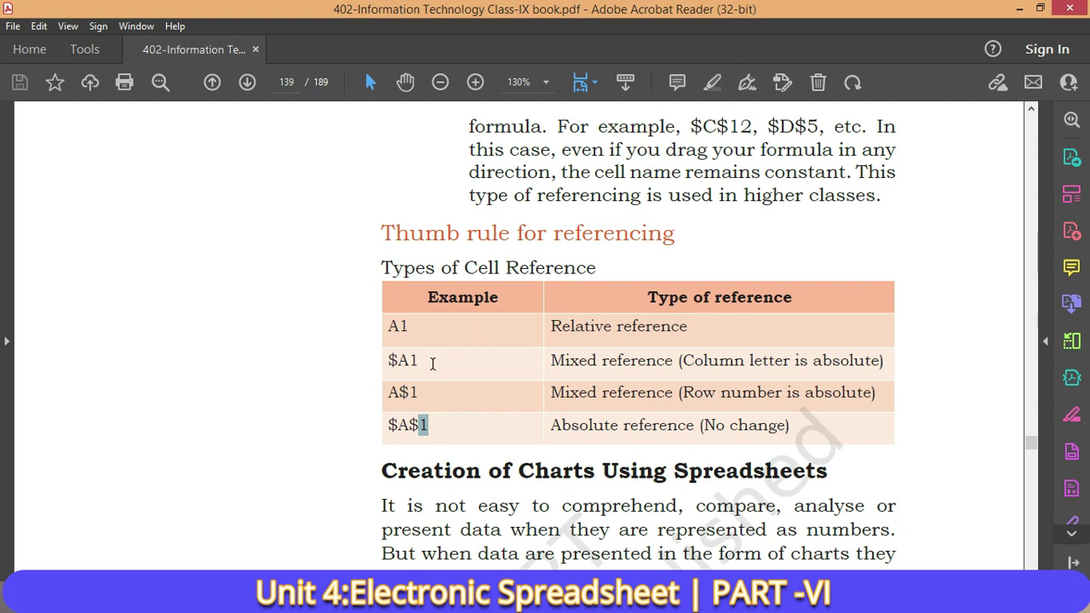
{"action": "left_click_drag", "start_coordinate": [398, 361], "coordinate": [387, 361]}
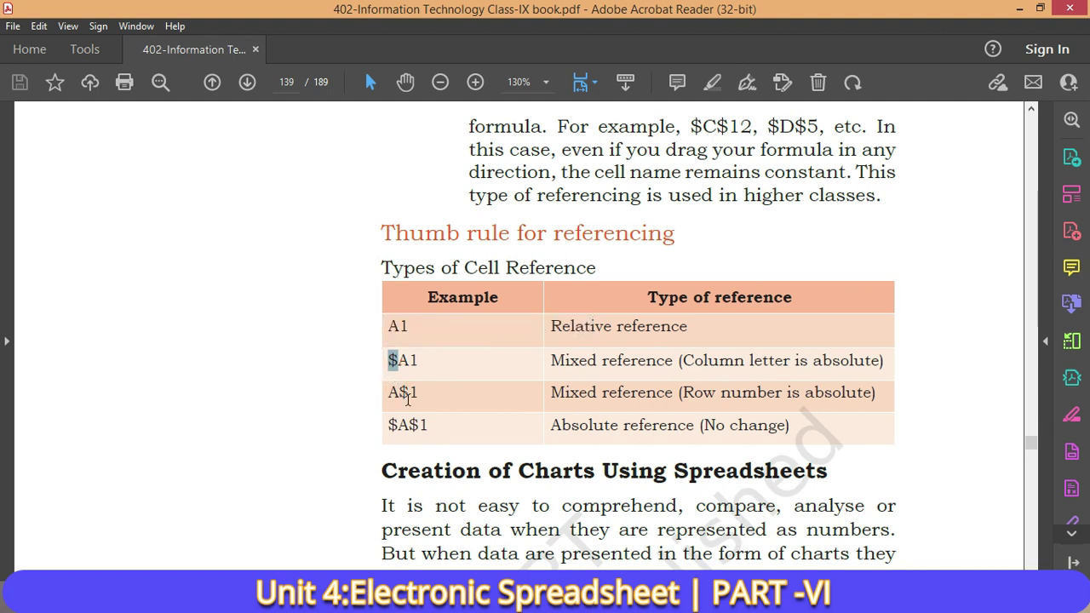
{"action": "left_click_drag", "start_coordinate": [443, 431], "coordinate": [372, 401]}
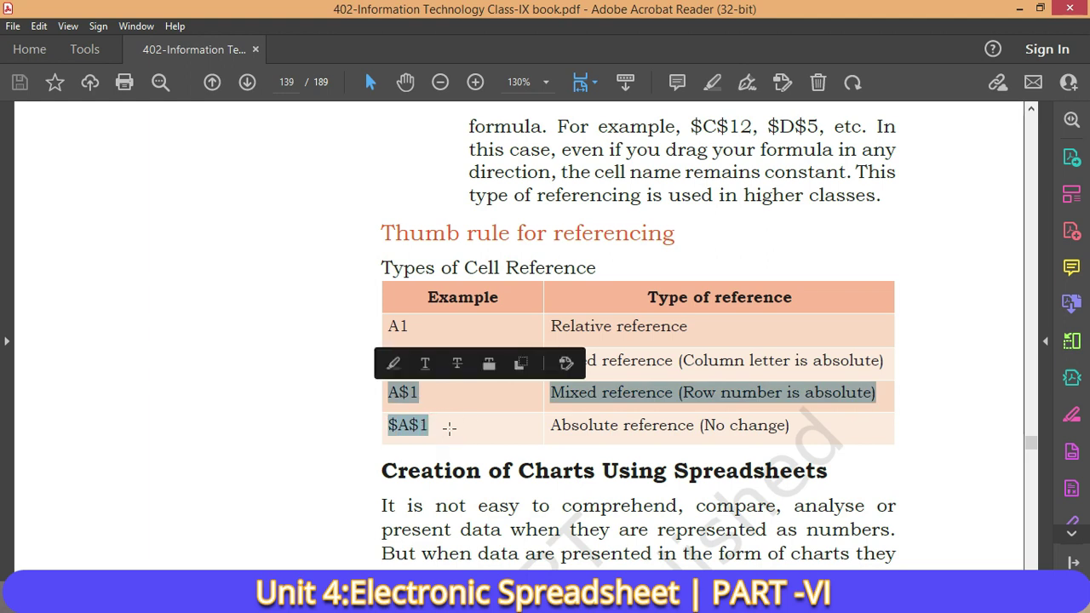
{"action": "scroll", "coordinate": [460, 417], "scroll_direction": "up", "scroll_amount": 3}
{"action": "scroll", "coordinate": [472, 407], "scroll_direction": "up", "scroll_amount": 2}
{"action": "scroll", "coordinate": [470, 387], "scroll_direction": "up", "scroll_amount": 7}
{"action": "scroll", "coordinate": [466, 362], "scroll_direction": "down", "scroll_amount": 1}
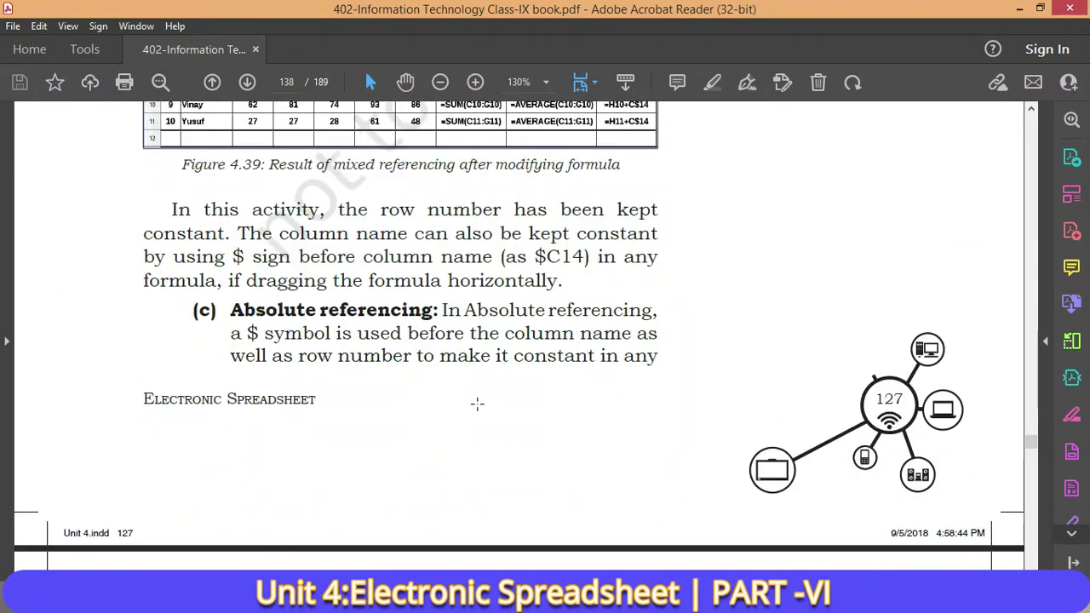
{"action": "scroll", "coordinate": [467, 362], "scroll_direction": "down", "scroll_amount": 3}
{"action": "scroll", "coordinate": [467, 362], "scroll_direction": "down", "scroll_amount": 3}
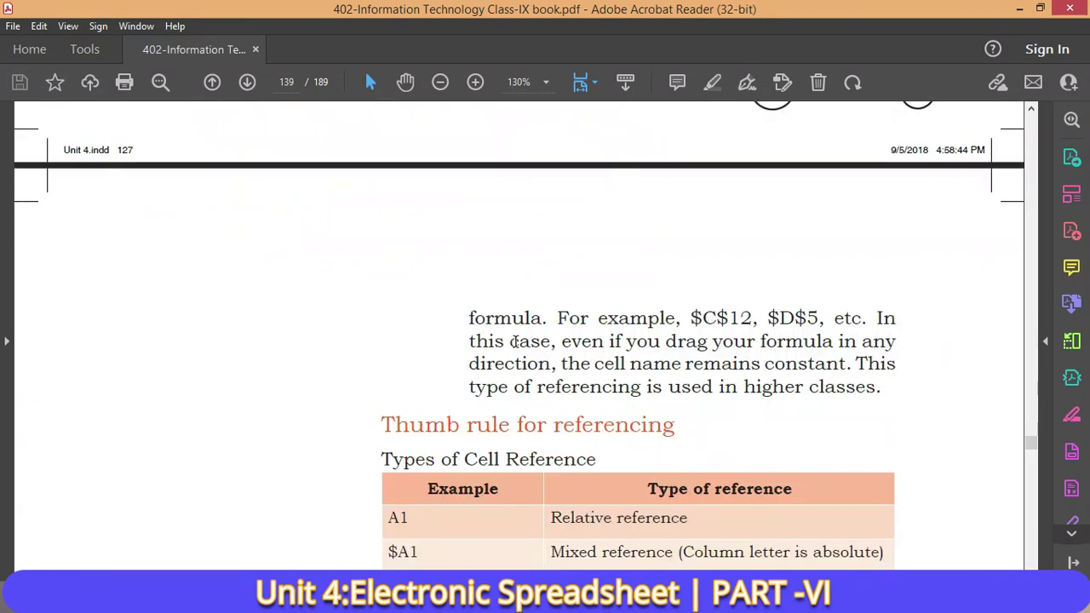
{"action": "scroll", "coordinate": [484, 355], "scroll_direction": "down", "scroll_amount": 2}
{"action": "scroll", "coordinate": [485, 357], "scroll_direction": "down", "scroll_amount": 3}
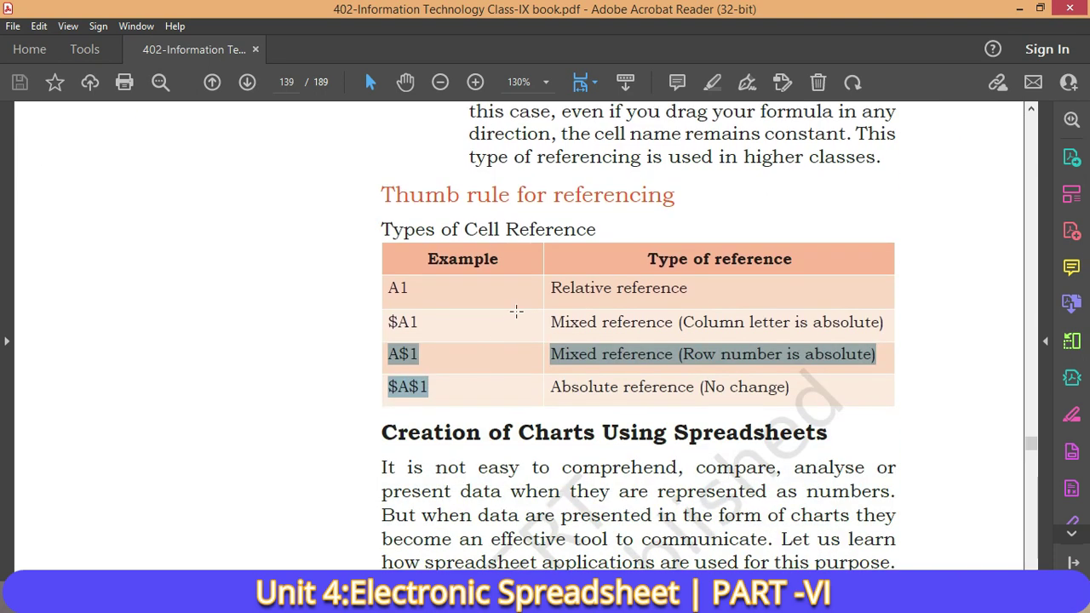